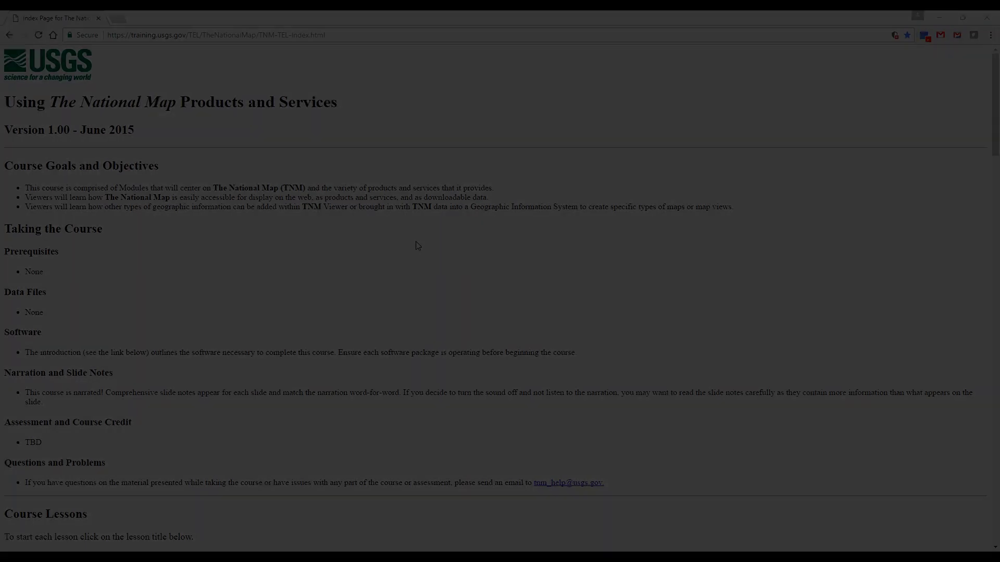
# - Scroll the TNM course index down to the Lesson 4a–4d Download Client and Manager links
pyautogui.scroll(-2, 416, 245)
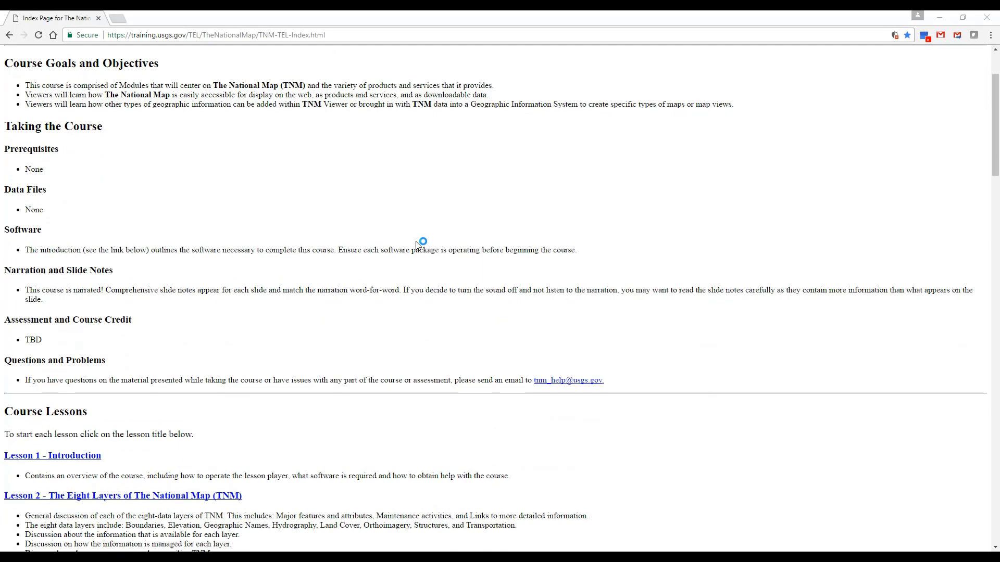
pyautogui.scroll(-2, 417, 244)
pyautogui.scroll(-3, 416, 245)
pyautogui.scroll(-3, 416, 245)
pyautogui.scroll(-1, 416, 245)
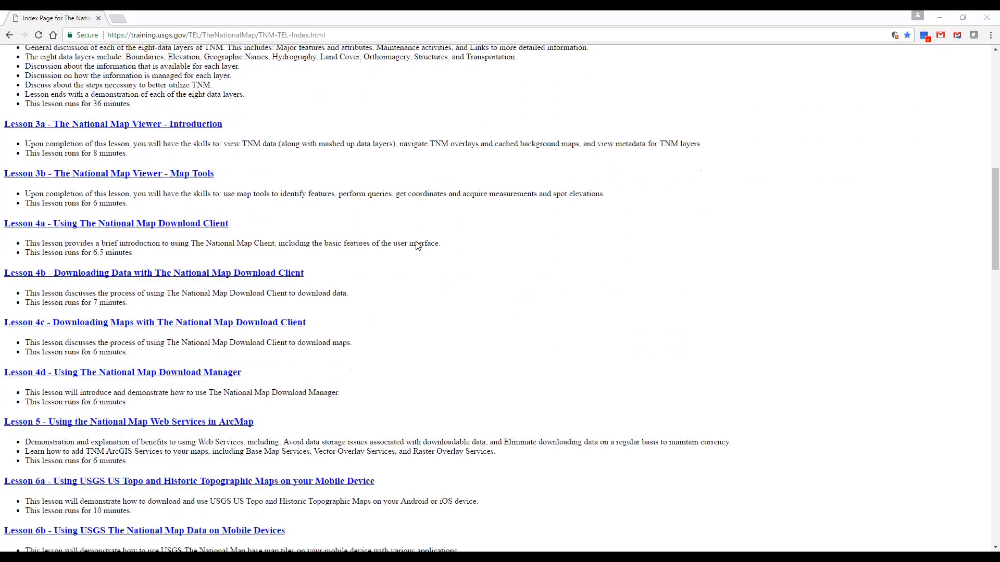
pyautogui.scroll(-1, 417, 244)
pyautogui.scroll(-2, 416, 245)
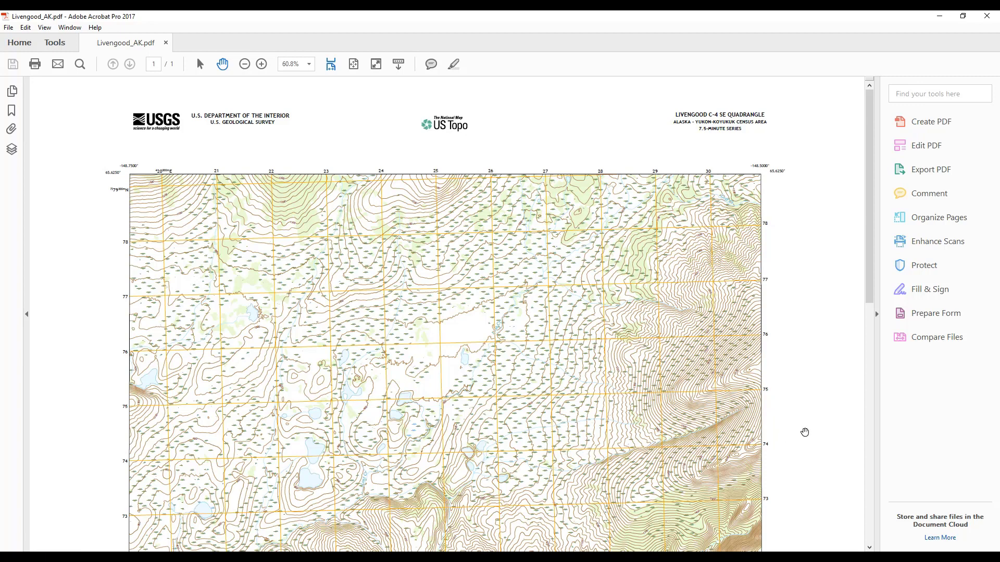
# - Collapse the Tools pane and show the Layers panel with Map Collar, Map Frame and Images expanded
pyautogui.click(877, 315)
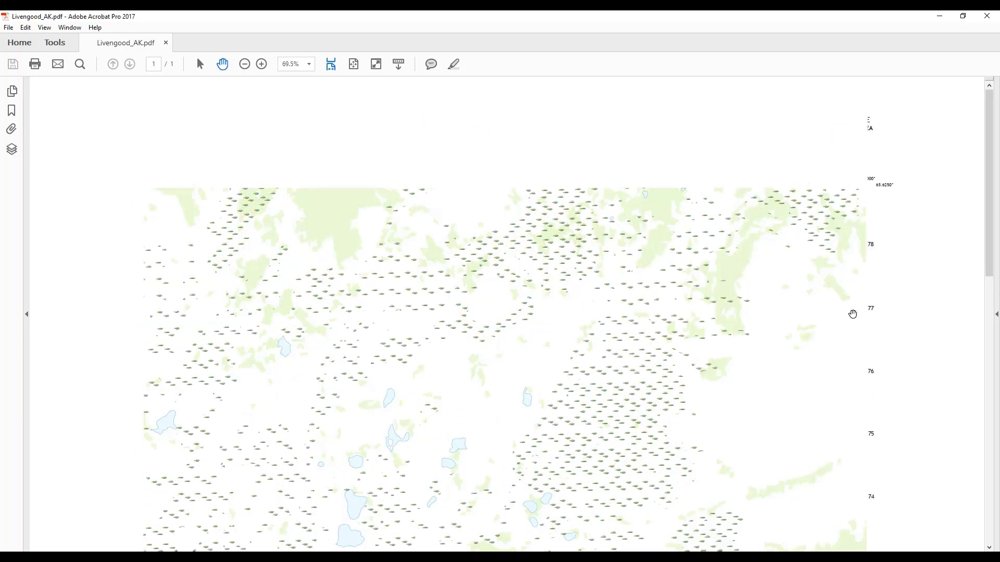
pyautogui.click(12, 153)
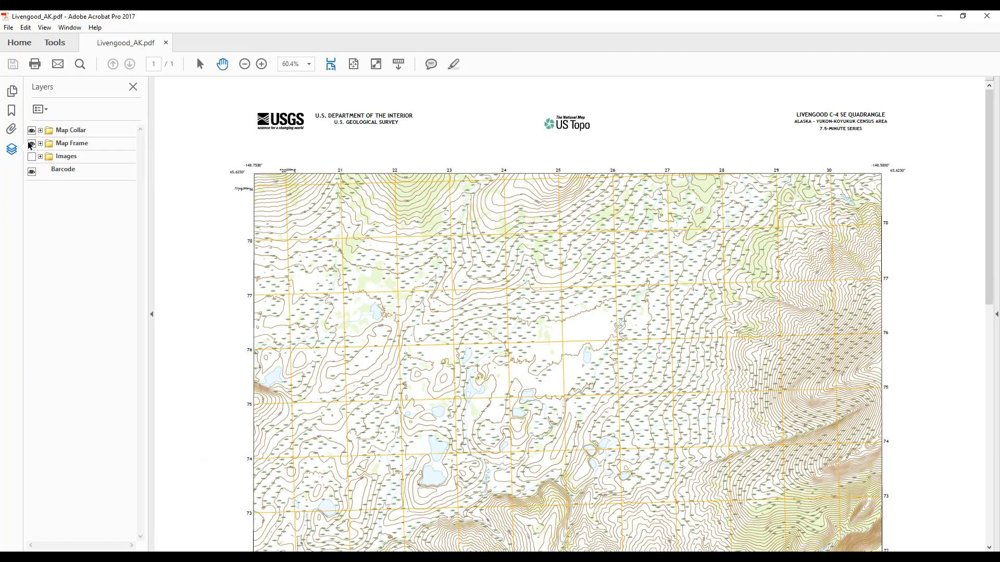
pyautogui.click(40, 131)
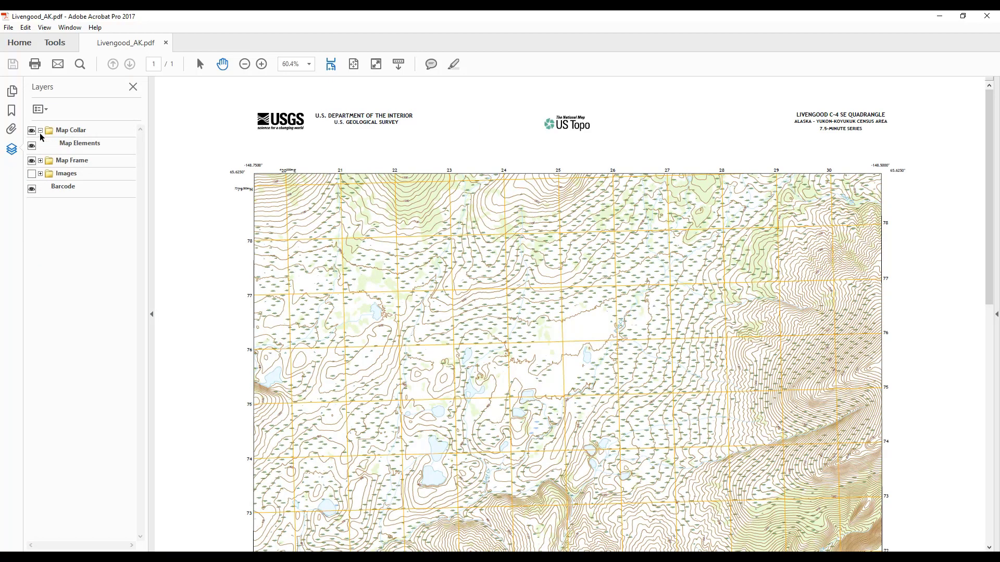
pyautogui.click(40, 161)
pyautogui.click(41, 333)
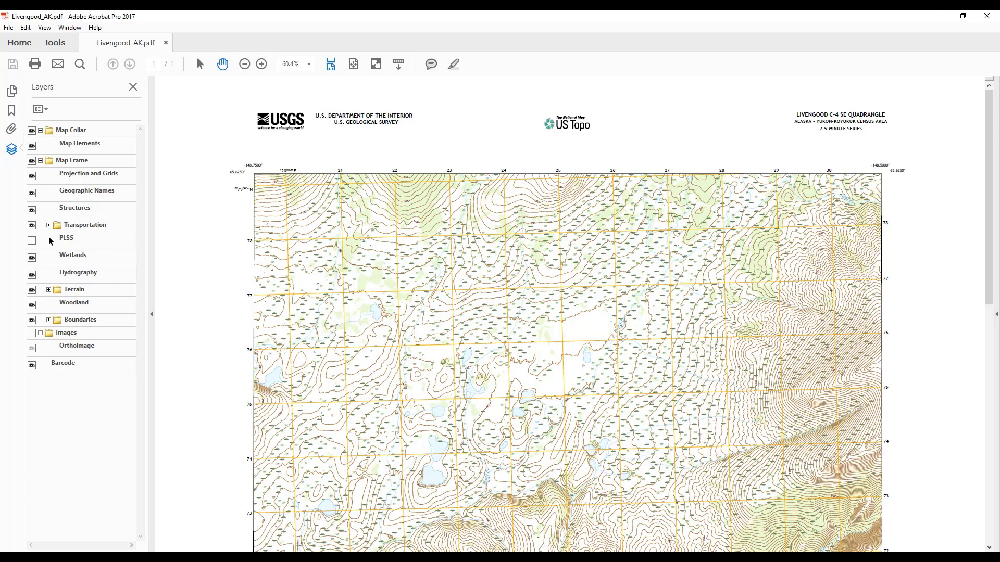
# - Hide the Wetlands and Terrain layers, then zoom in and back out one step
pyautogui.click(32, 258)
pyautogui.click(32, 290)
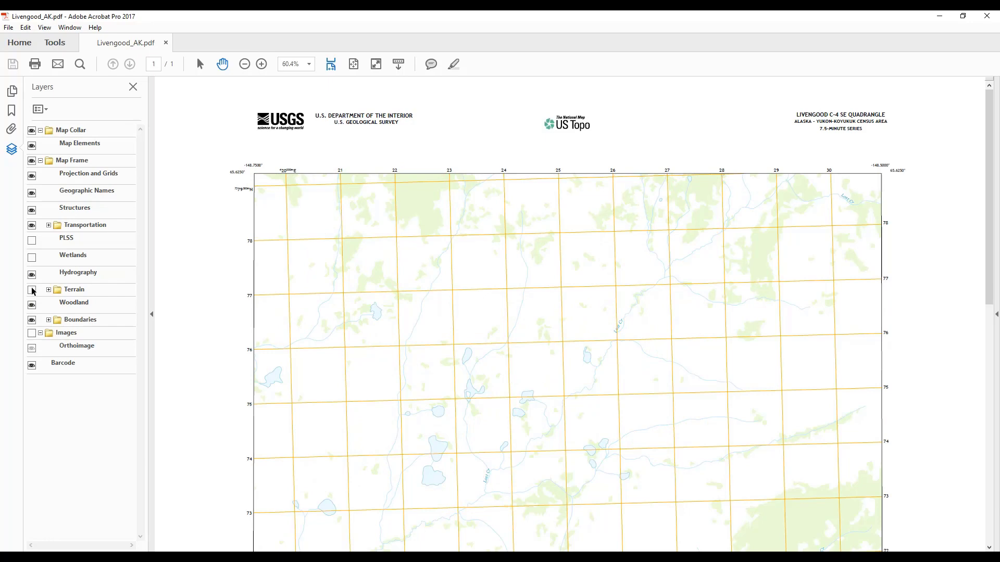
pyautogui.click(263, 66)
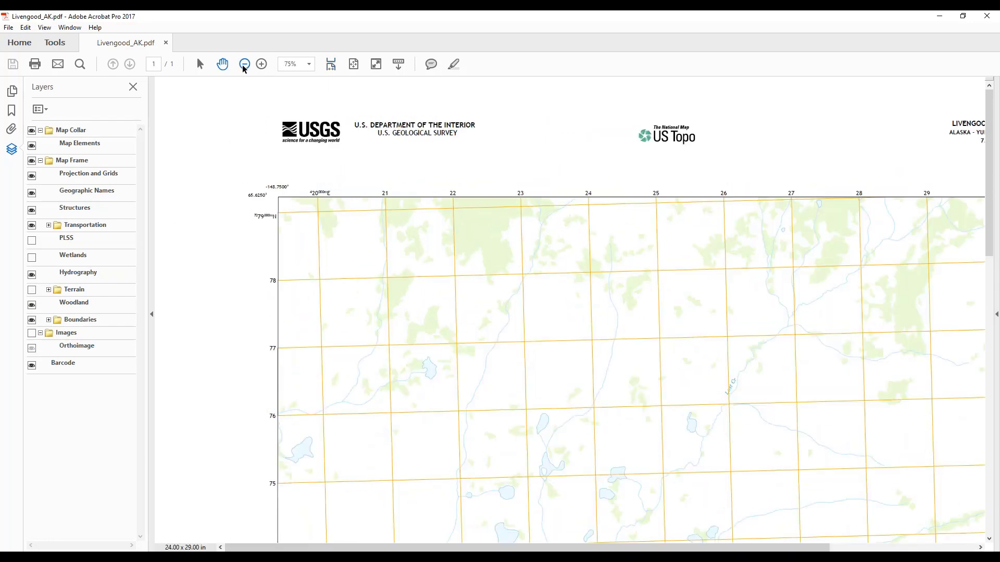
pyautogui.click(244, 65)
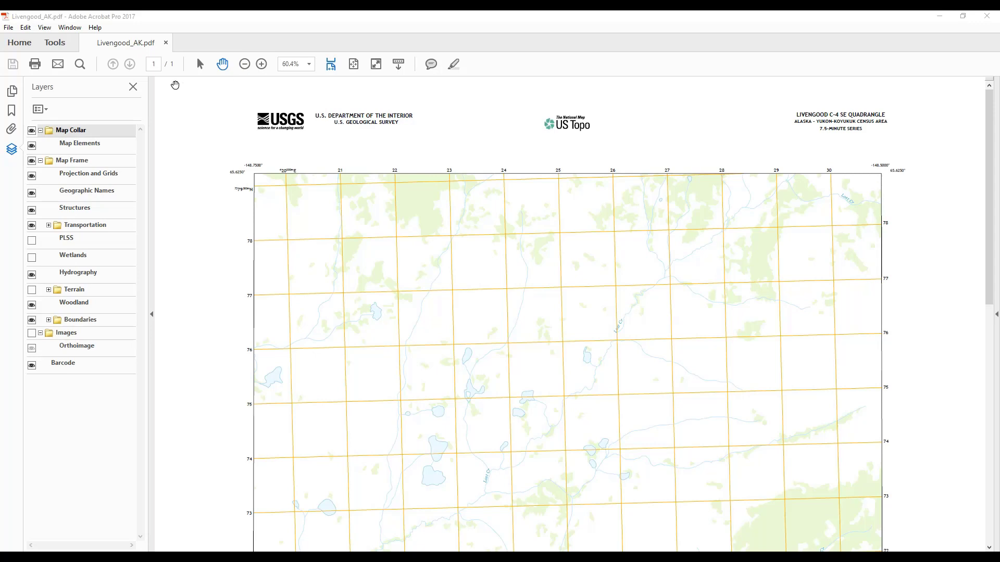
# - Zoom the map to 100% then 25%, and turn the Wetlands and Terrain layers back on
pyautogui.click(50, 31)
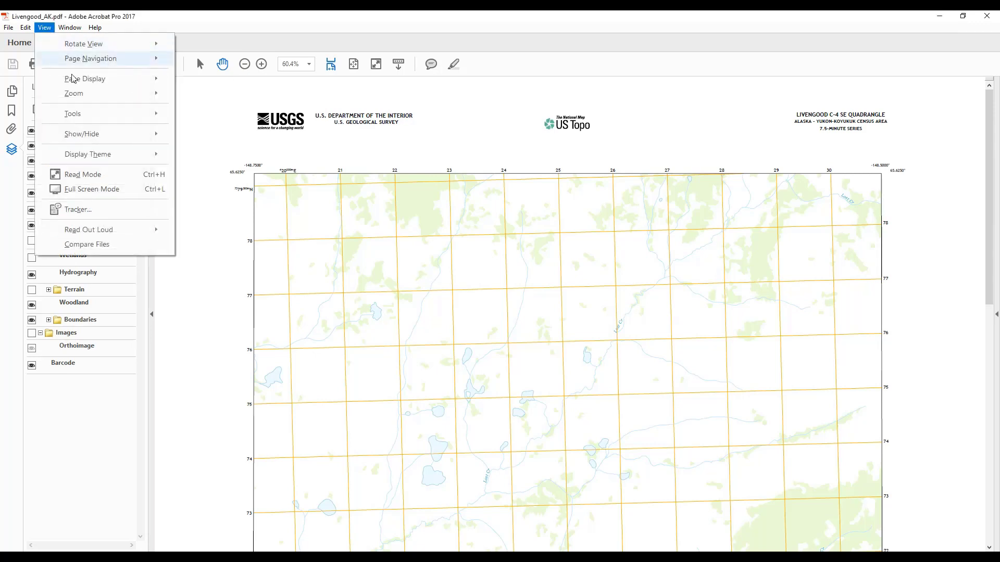
pyautogui.moveTo(81, 133)
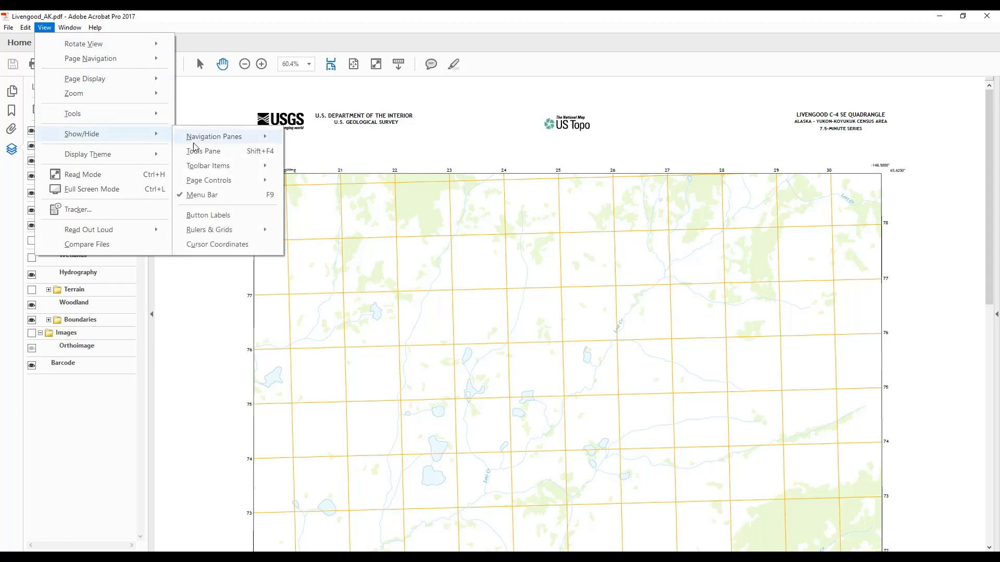
pyautogui.moveTo(208, 166)
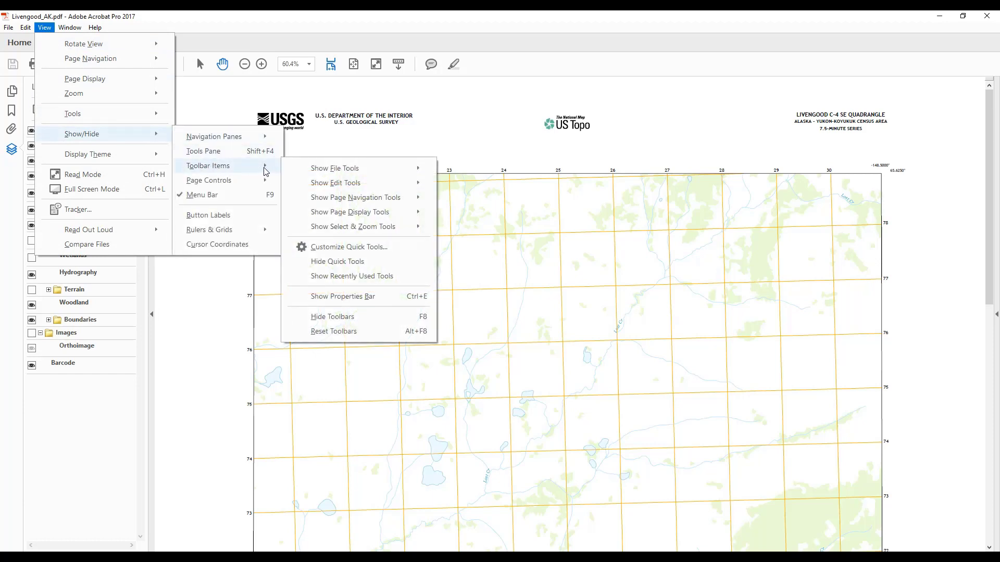
pyautogui.moveTo(353, 227)
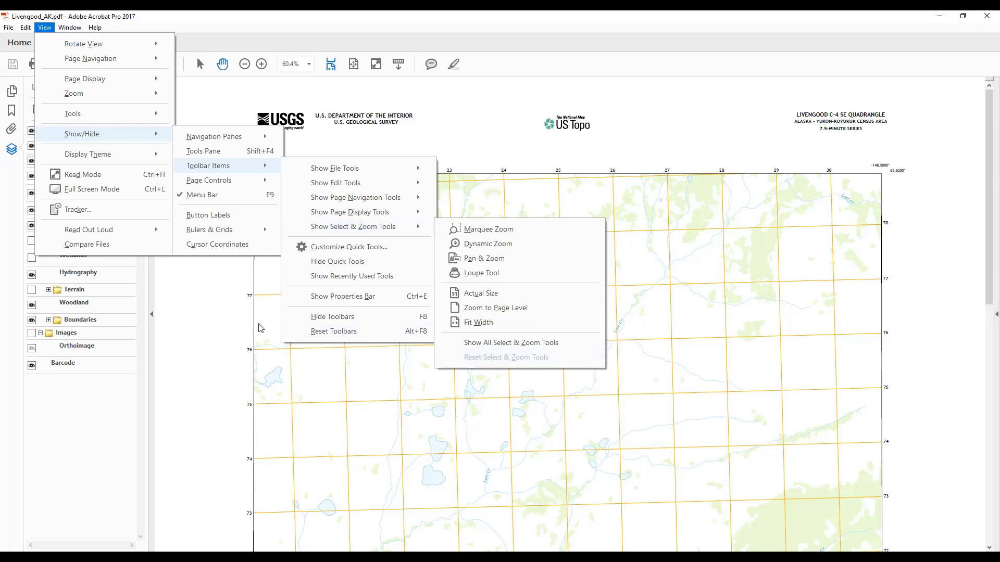
pyautogui.click(230, 317)
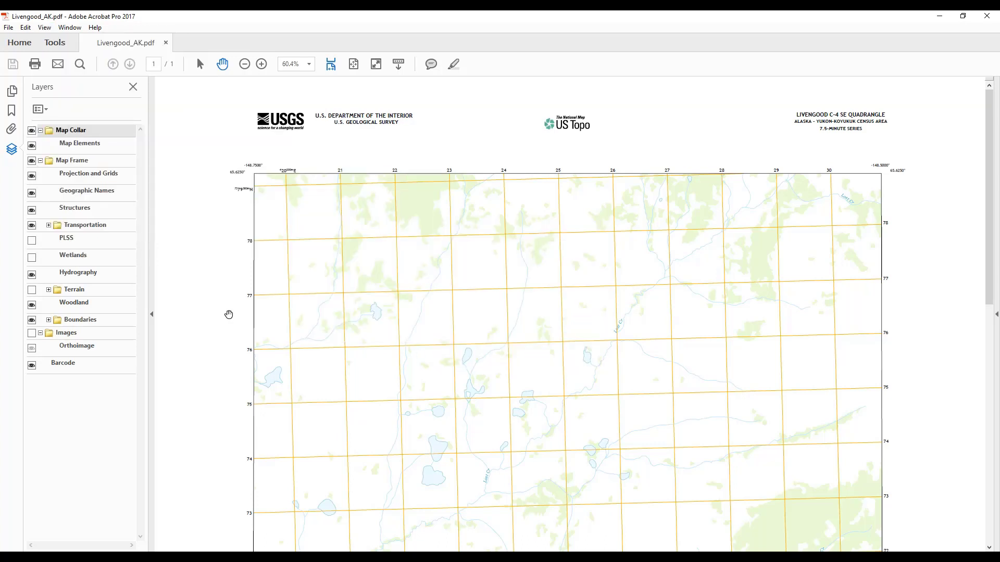
pyautogui.click(310, 64)
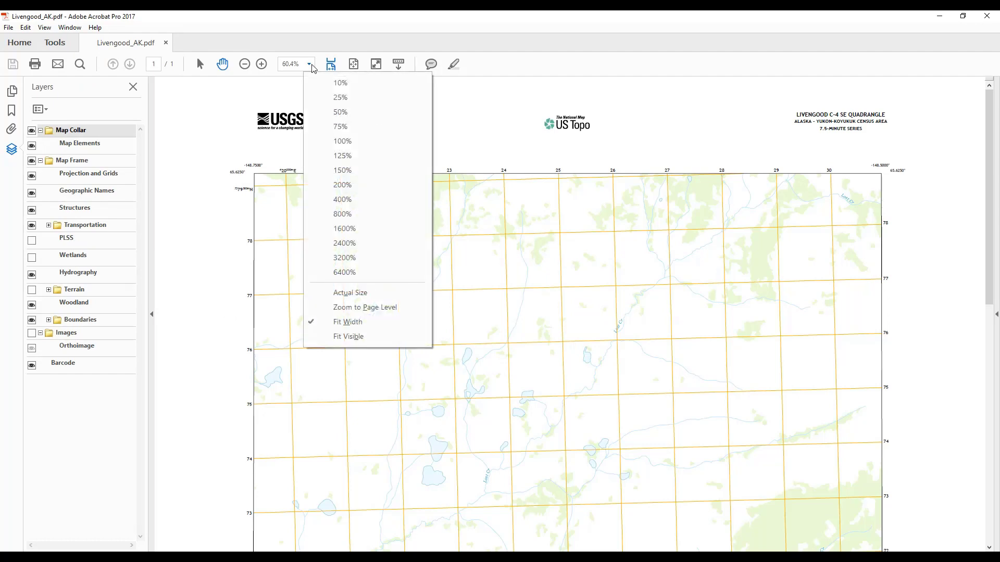
pyautogui.click(341, 141)
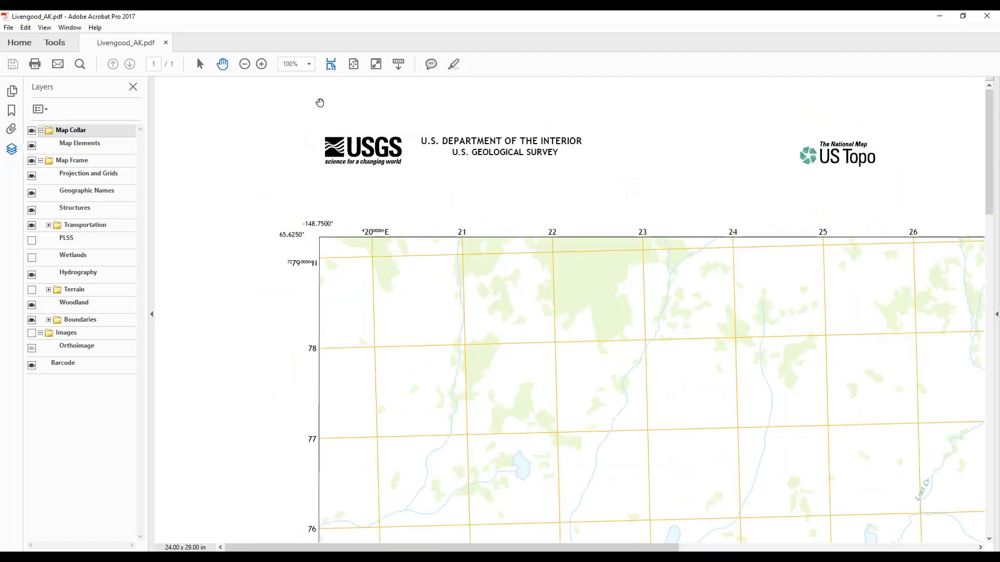
pyautogui.click(309, 66)
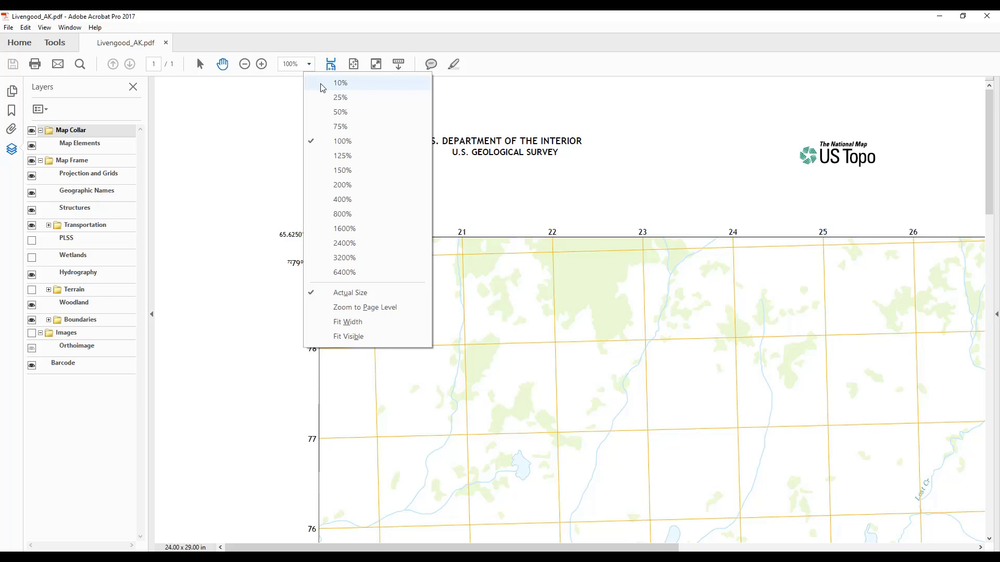
pyautogui.click(339, 98)
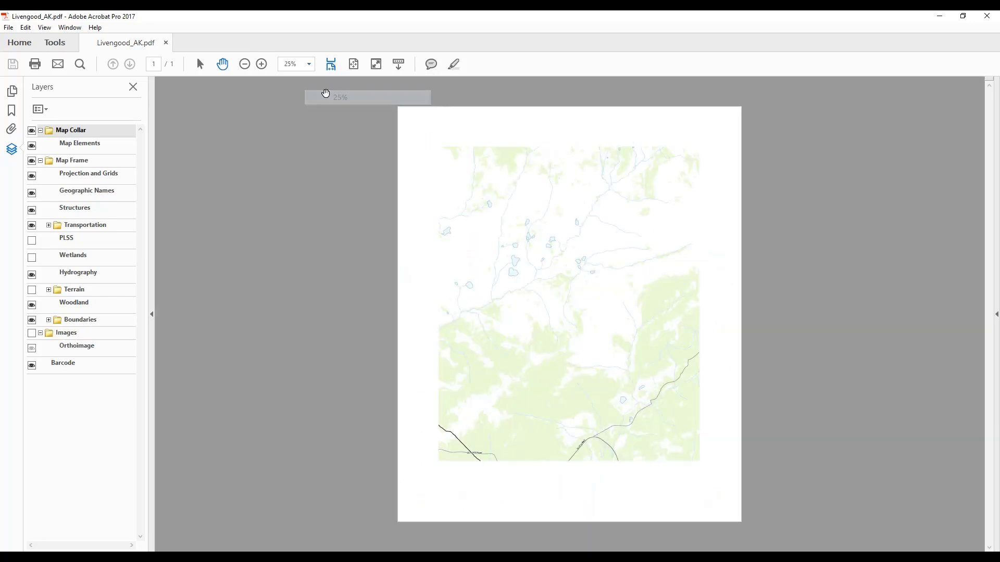
pyautogui.click(32, 258)
pyautogui.click(32, 290)
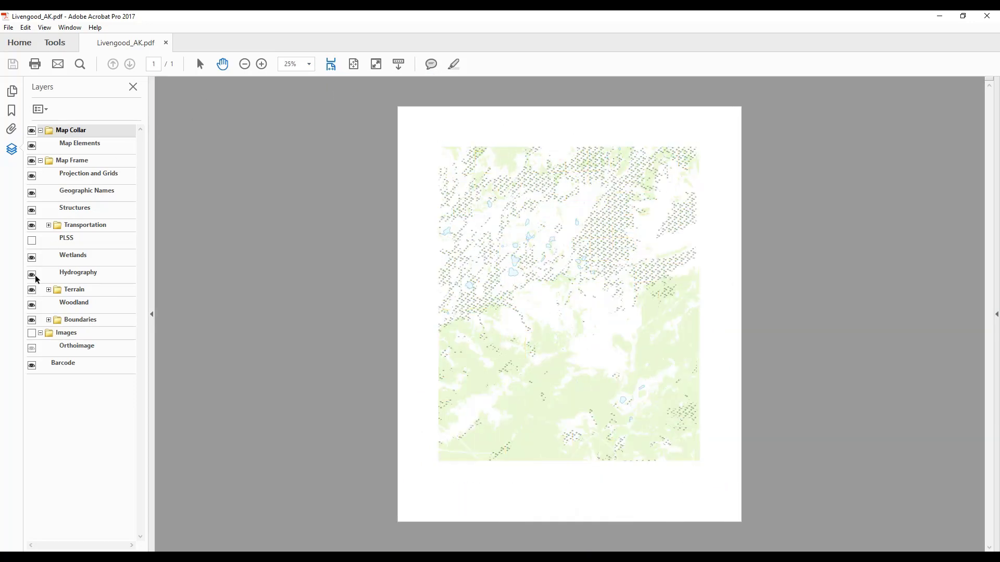
# - Add all Select & Zoom tools via View > Show/Hide > Toolbar Items
pyautogui.click(46, 29)
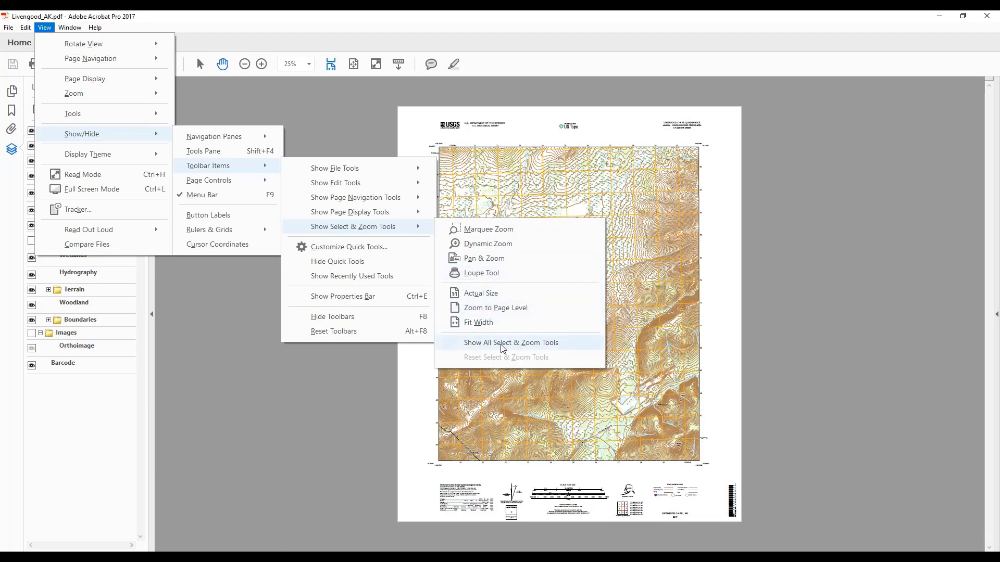
pyautogui.click(503, 348)
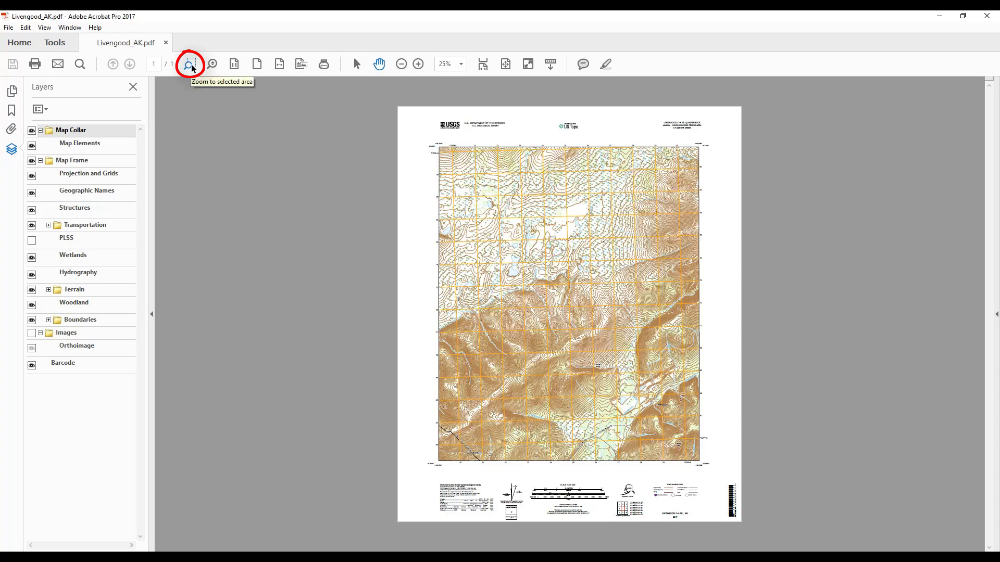
# - Marquee-zoom into the map's upper-left area, then return to the 25% whole-page view
pyautogui.click(191, 64)
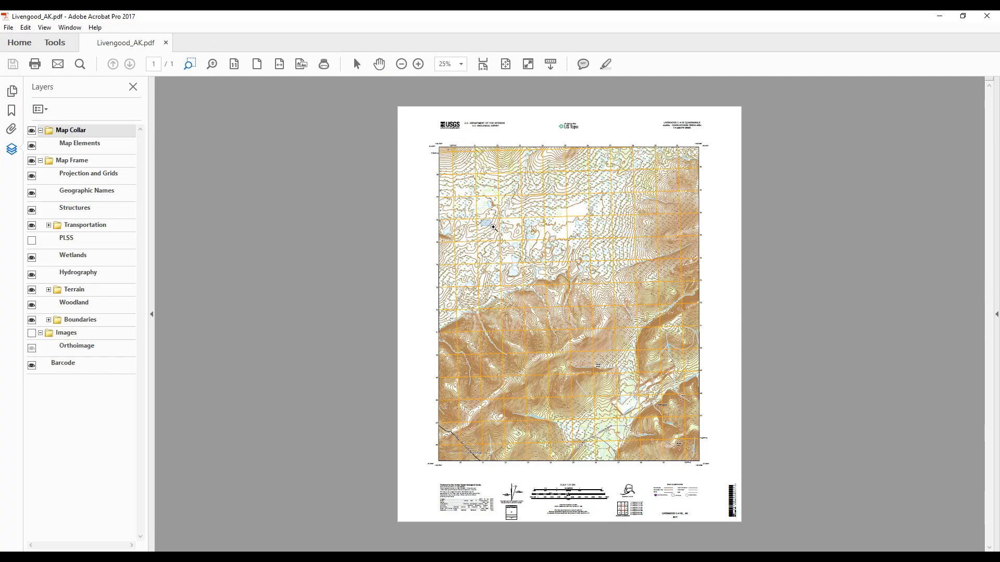
pyautogui.moveTo(480, 218); pyautogui.dragTo(524, 249)
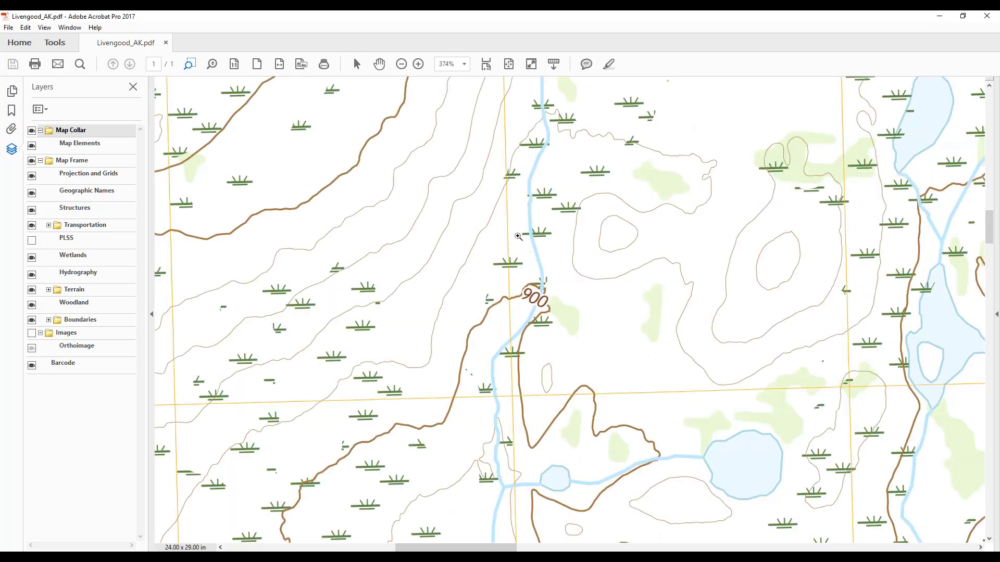
pyautogui.click(464, 64)
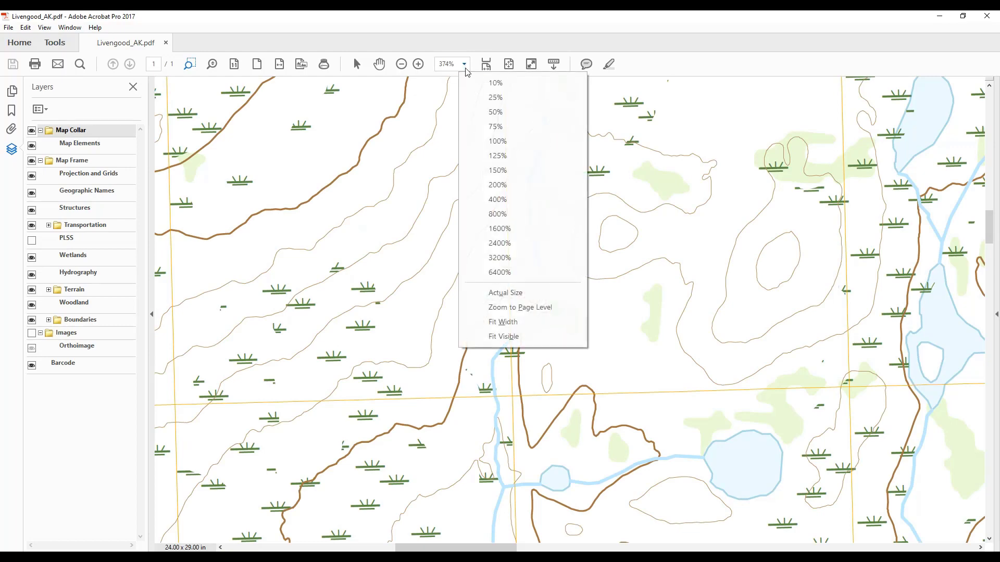
pyautogui.click(483, 98)
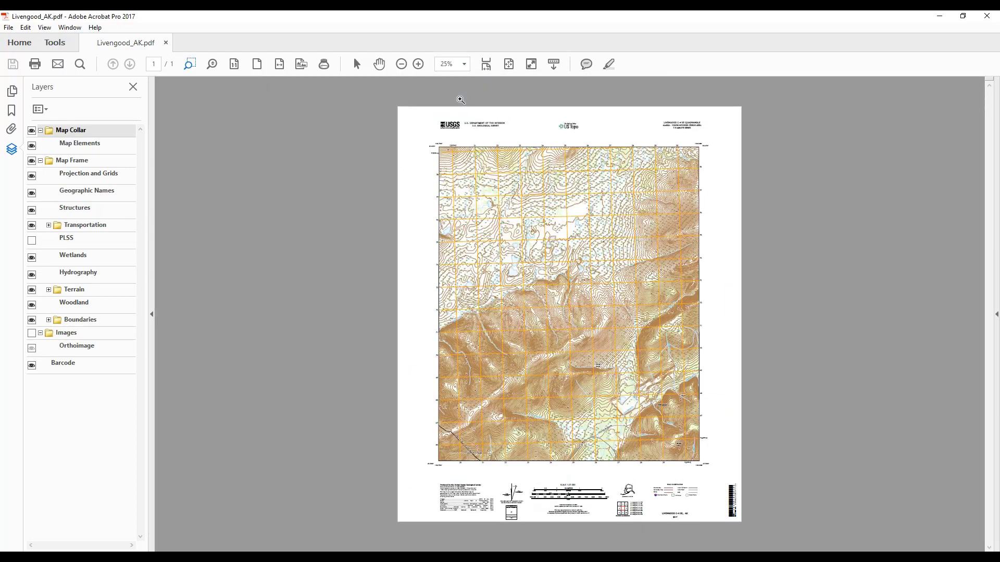
# - Use continuous zoom to zoom into the map and back out to the full sheet
pyautogui.click(213, 68)
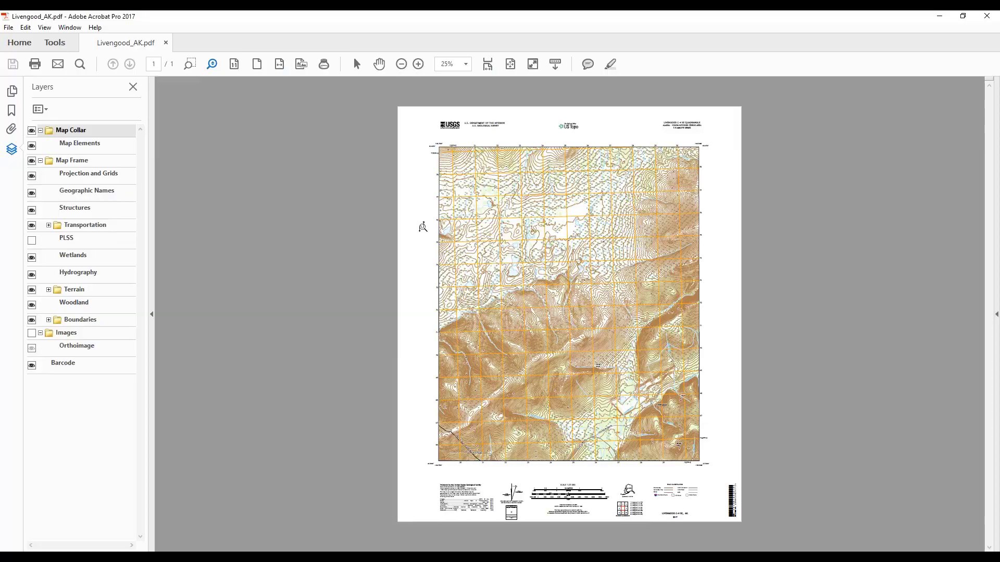
pyautogui.moveTo(529, 277); pyautogui.dragTo(534, 202)
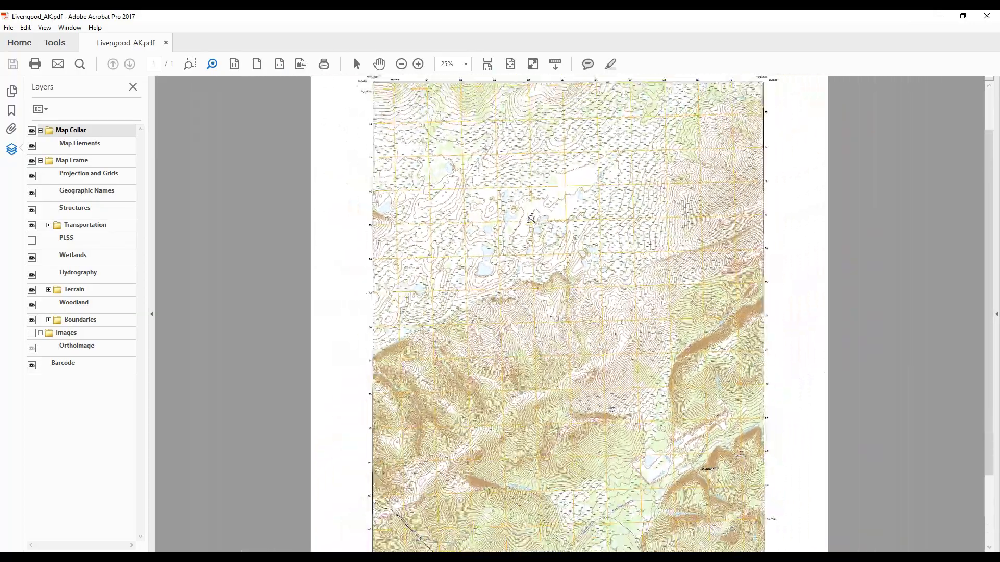
pyautogui.moveTo(535, 202); pyautogui.dragTo(532, 257)
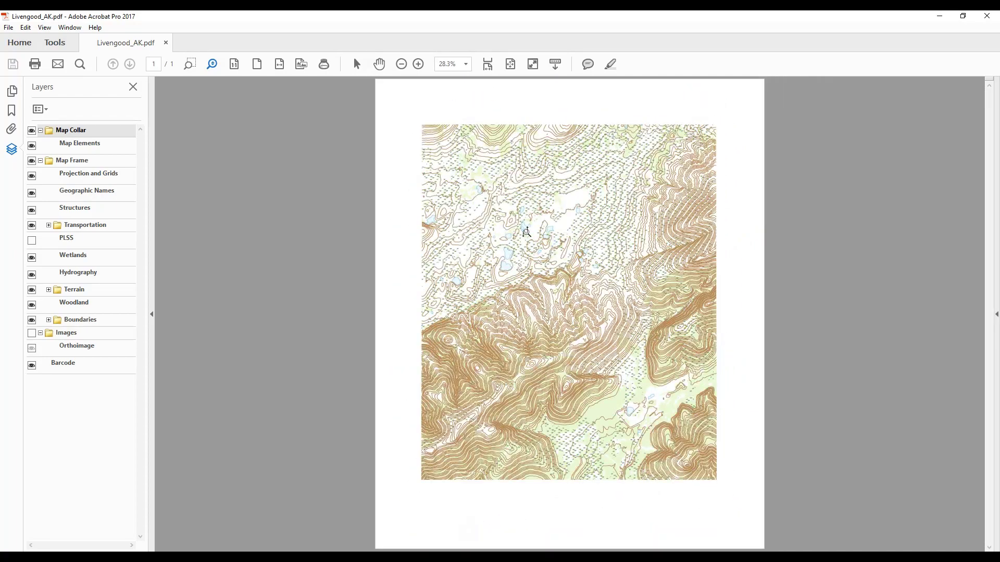
pyautogui.click(324, 66)
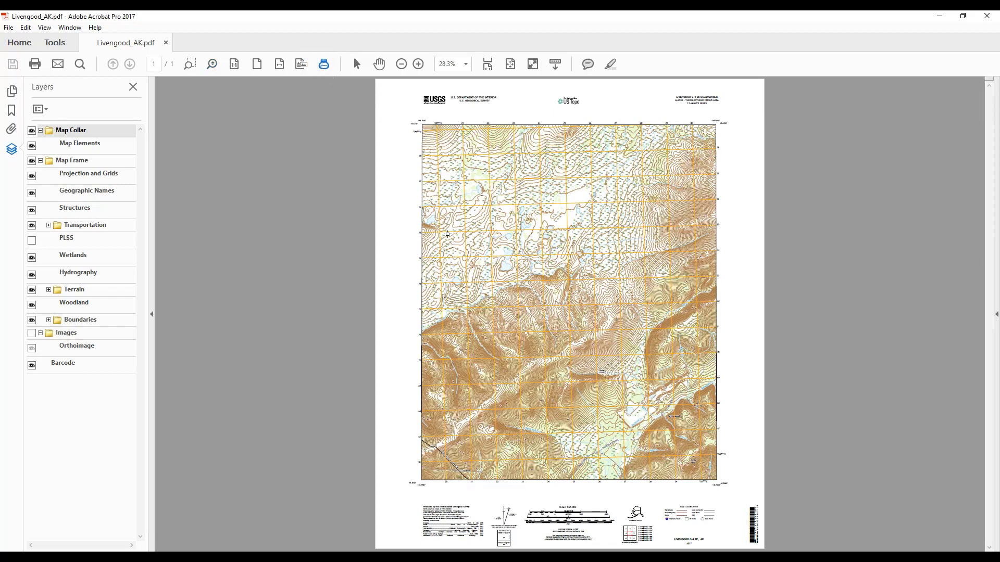
pyautogui.click(521, 228)
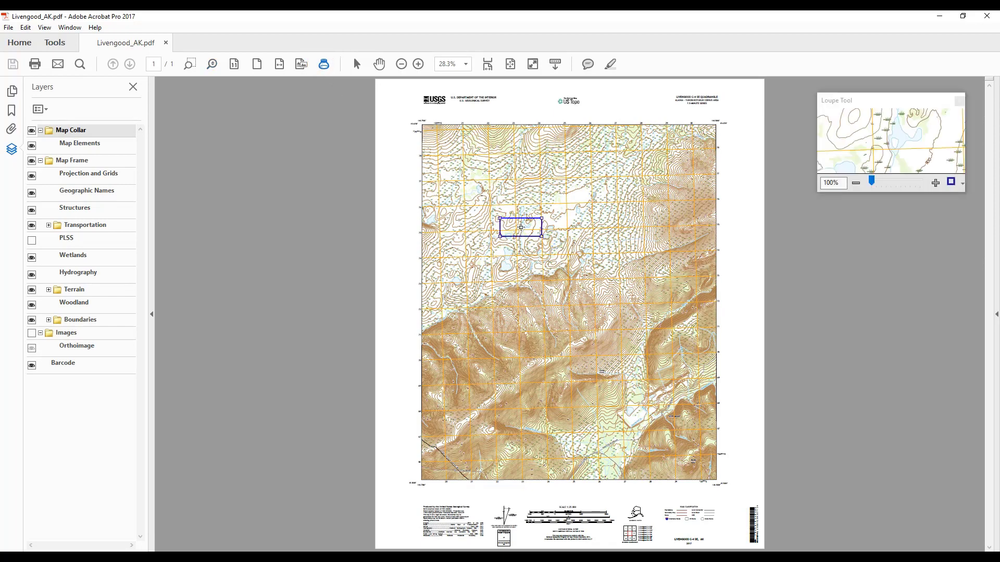
pyautogui.moveTo(873, 182)
pyautogui.mouseDown()
pyautogui.moveTo(910, 182)
pyautogui.moveTo(871, 181)
pyautogui.mouseUp()
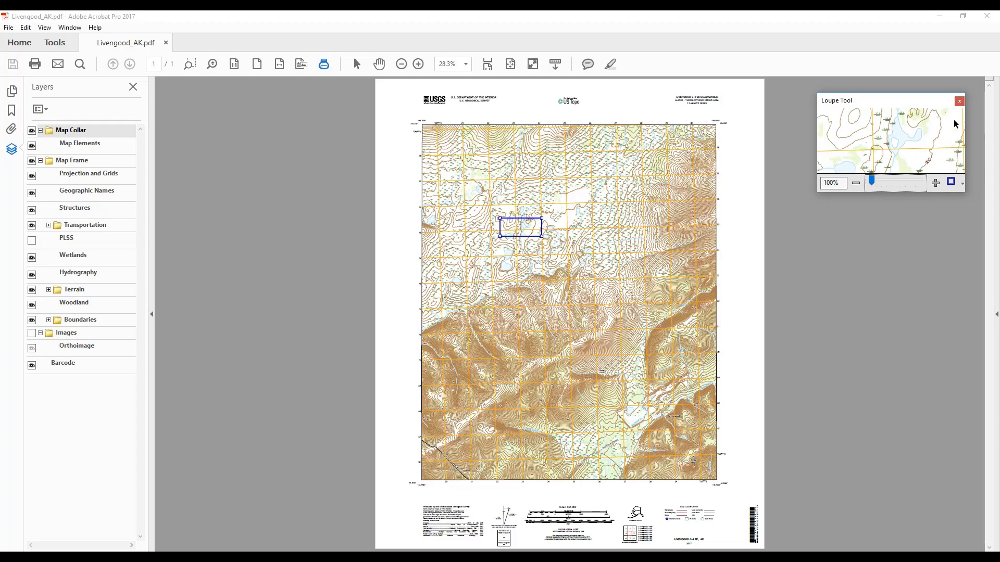
pyautogui.click(960, 102)
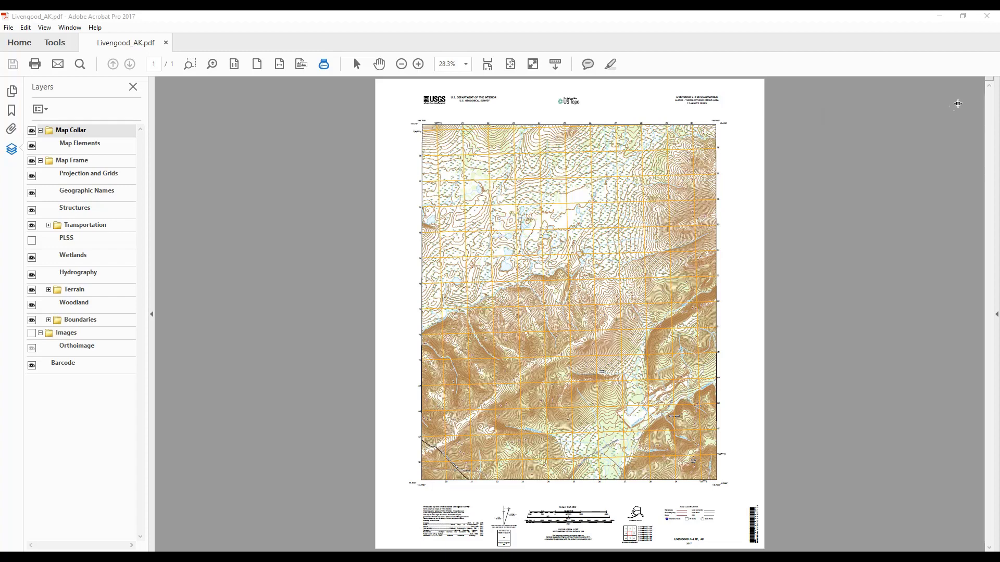
# - Step the zoom through 50%, Actual Size and full page, ending at Fit Width
pyautogui.click(580, 256)
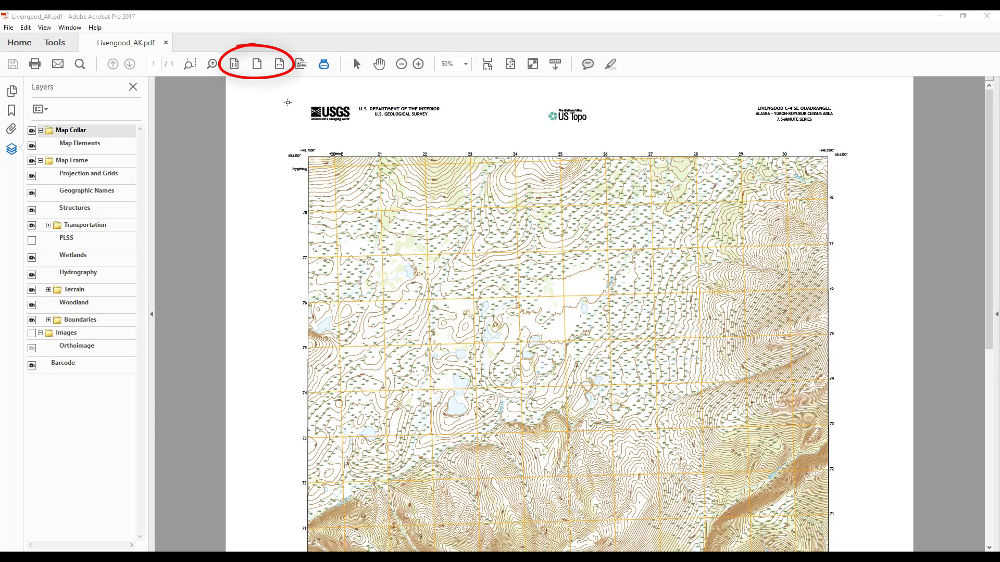
pyautogui.click(234, 64)
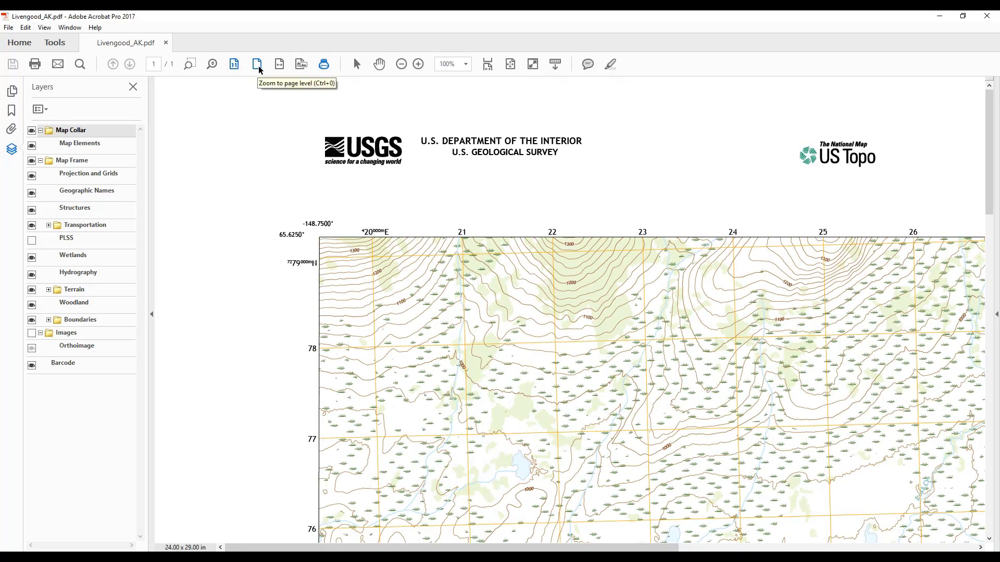
pyautogui.click(258, 67)
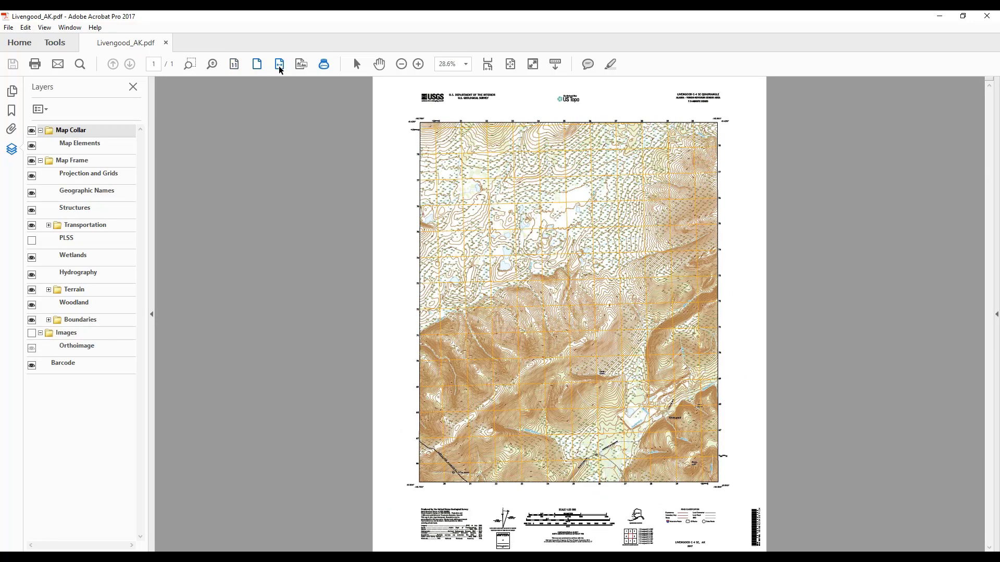
pyautogui.click(279, 65)
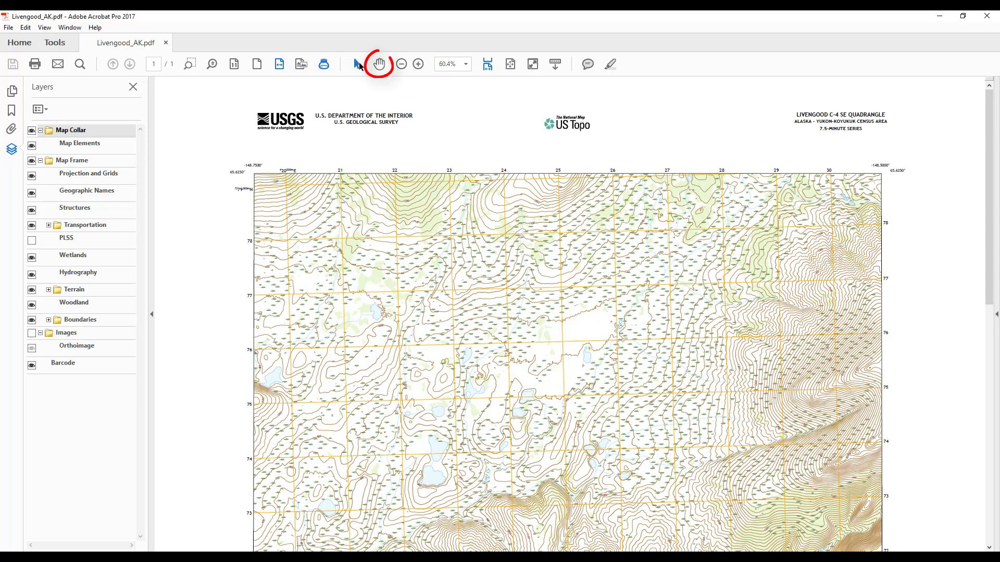
# - Zoom in one step and pan across the map with the Hand tool
pyautogui.click(418, 64)
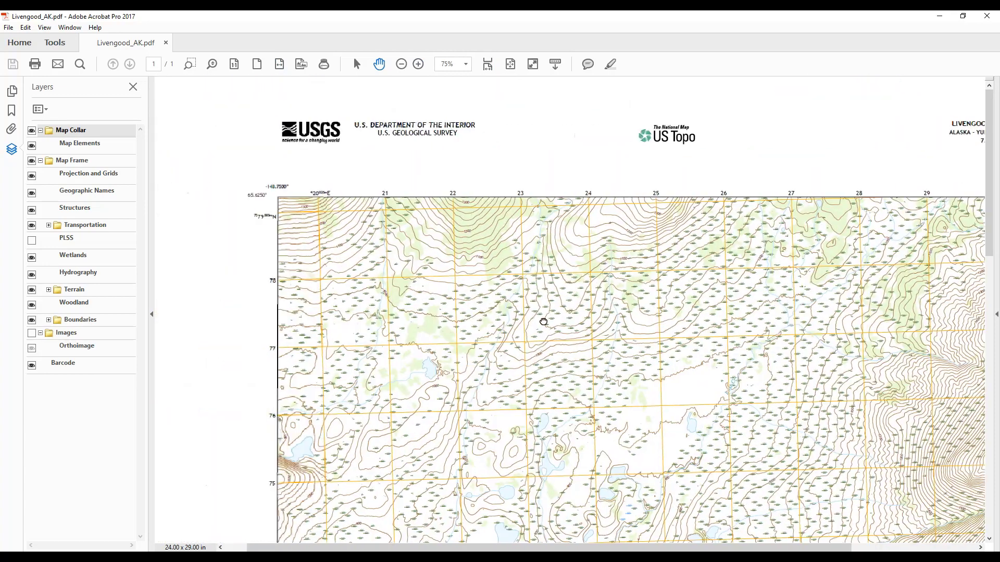
pyautogui.moveTo(542, 319)
pyautogui.mouseDown()
pyautogui.moveTo(440, 216)
pyautogui.moveTo(431, 224)
pyautogui.mouseUp()
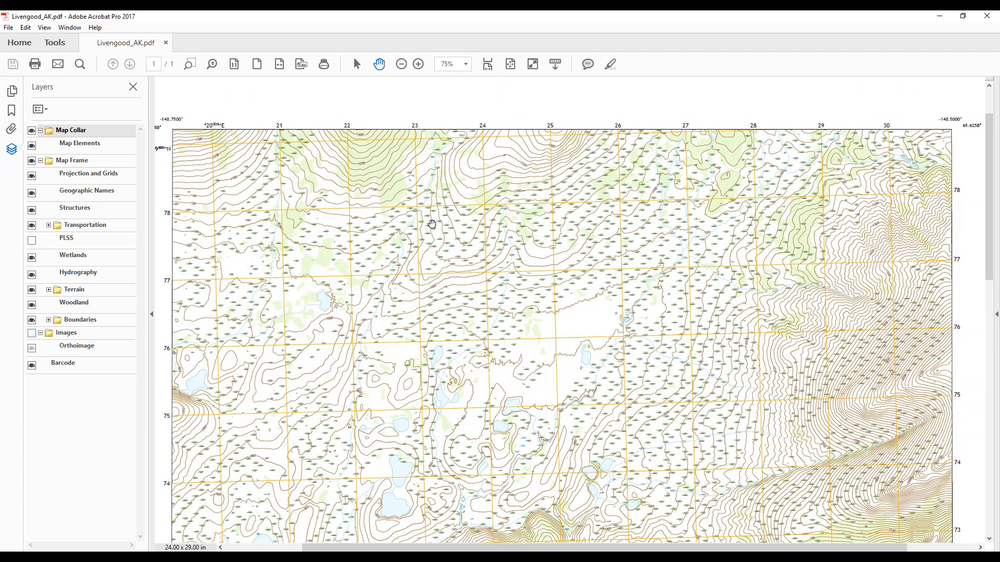
pyautogui.scroll(-1, 432, 224)
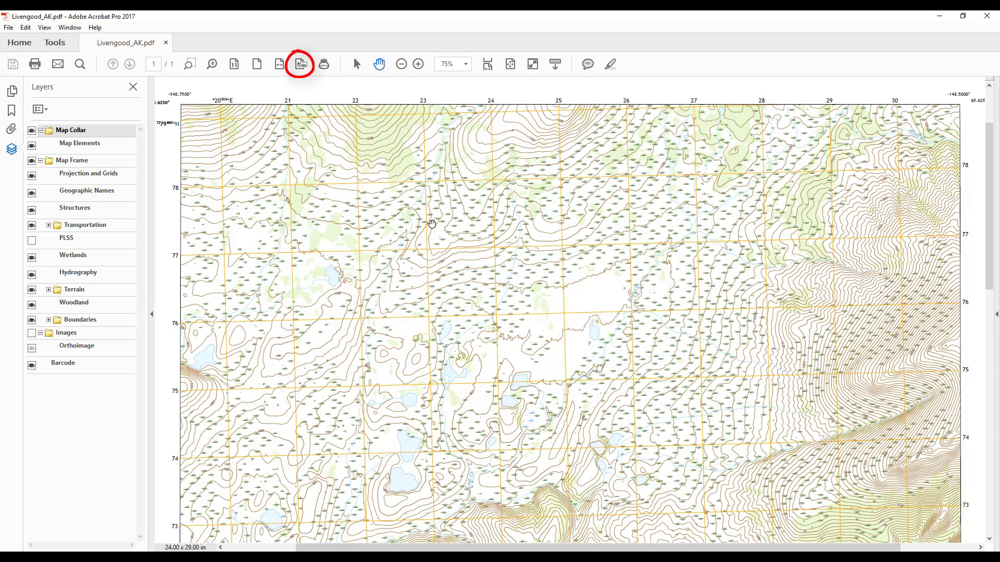
# - Move the Pan & Zoom box to the southern map area, then return to 25%
pyautogui.click(301, 64)
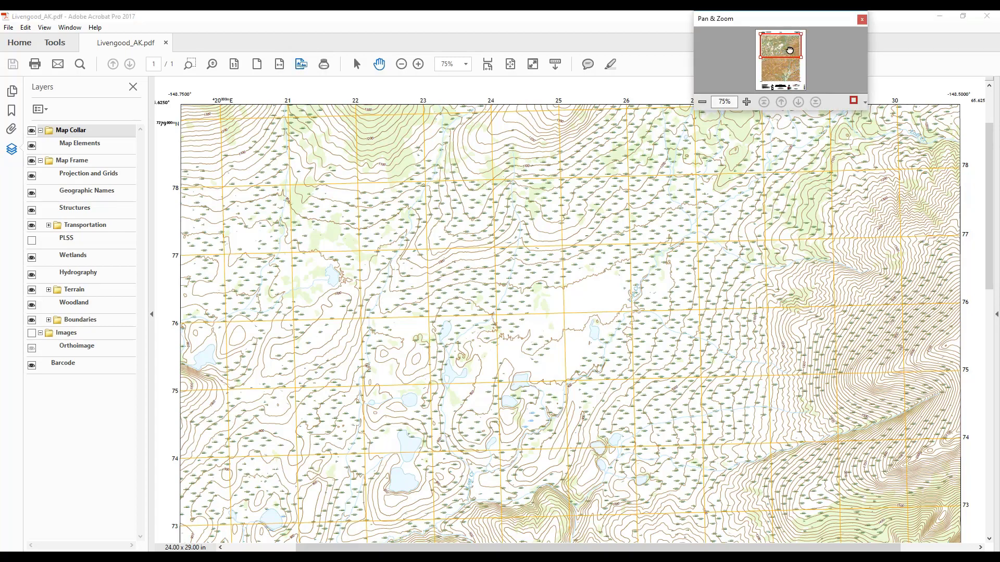
pyautogui.moveTo(792, 56)
pyautogui.mouseDown()
pyautogui.moveTo(788, 74)
pyautogui.moveTo(791, 63)
pyautogui.mouseUp()
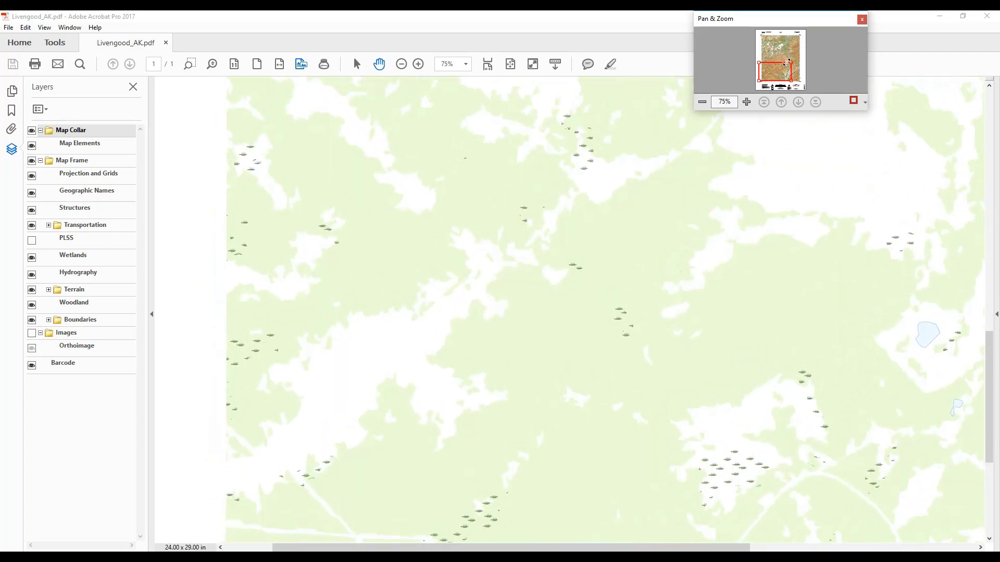
pyautogui.click(862, 19)
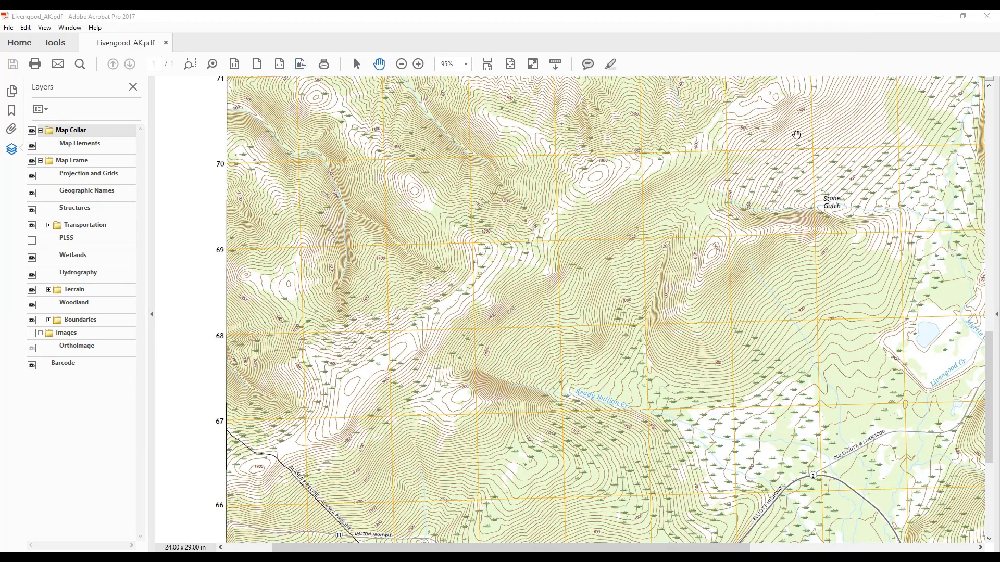
pyautogui.click(466, 64)
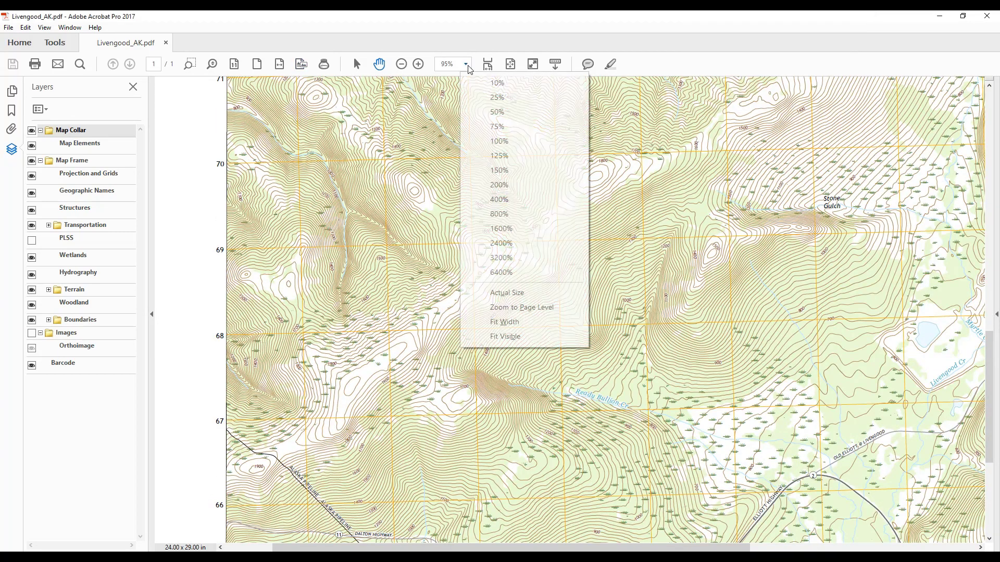
pyautogui.click(486, 97)
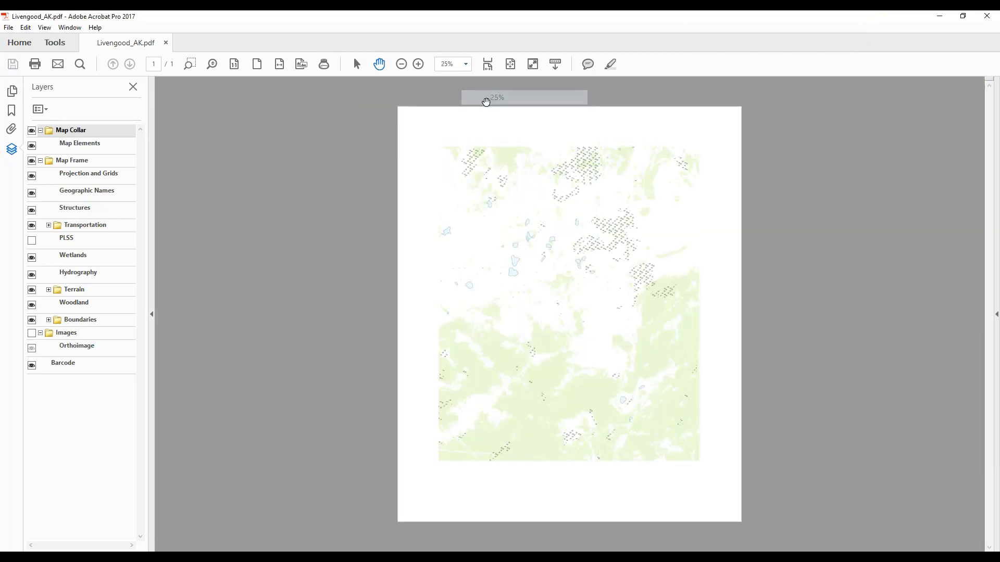
# - Check the page context menu, then switch to the Tools overview
pyautogui.rightClick(557, 257)
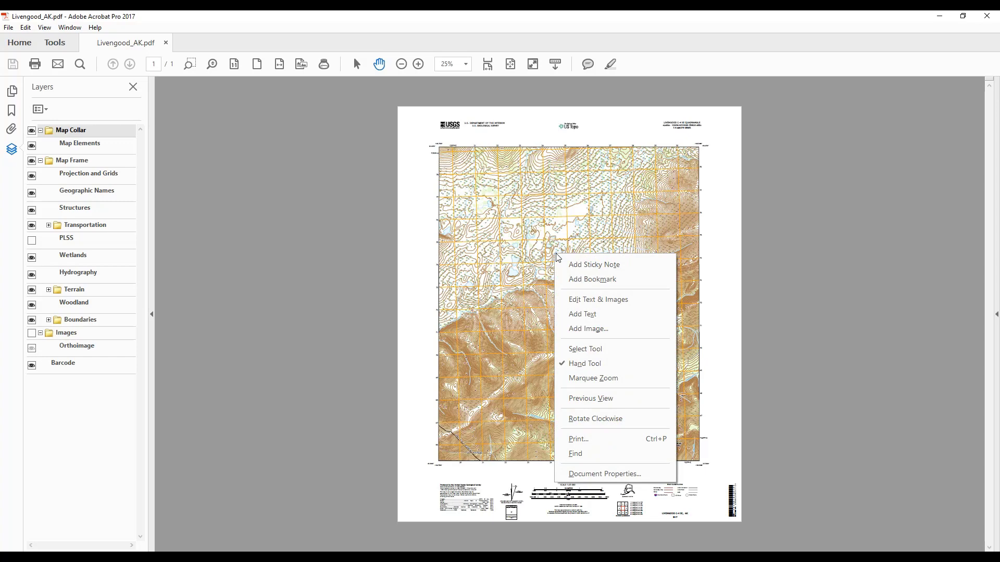
pyautogui.click(67, 47)
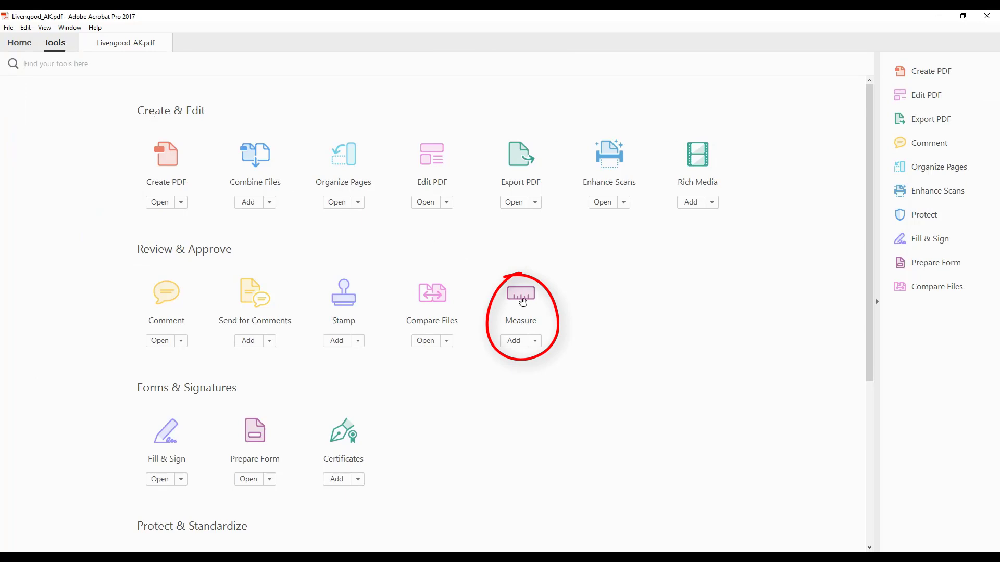
# - Open Measure, try the Geospatial Location Tool, then activate the distance Measuring Tool
pyautogui.click(521, 294)
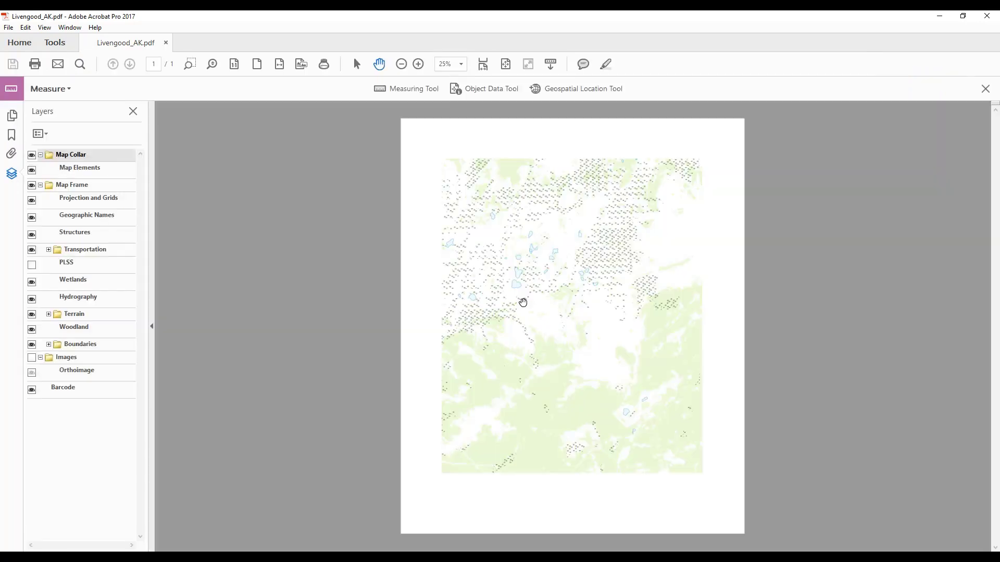
pyautogui.click(573, 90)
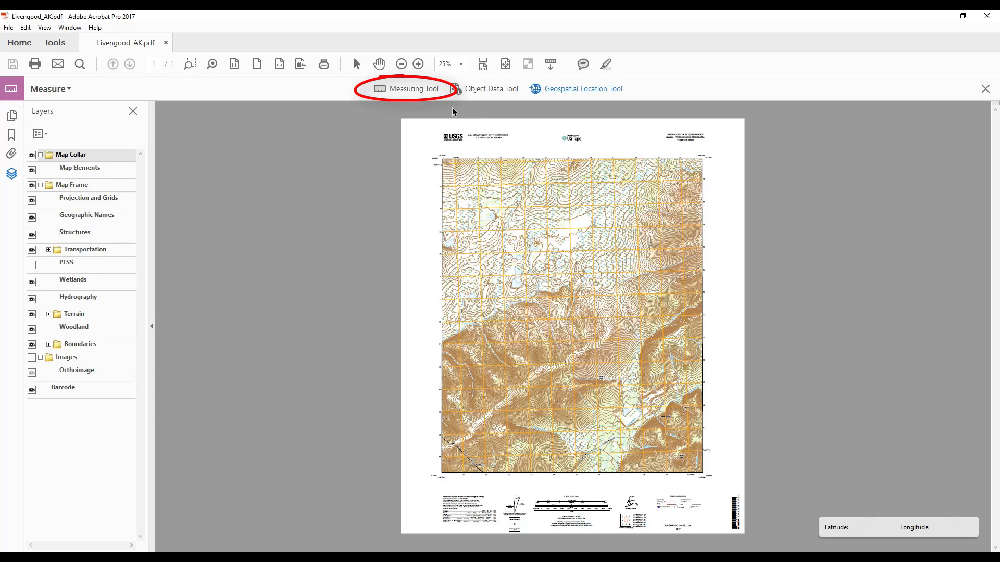
pyautogui.click(423, 89)
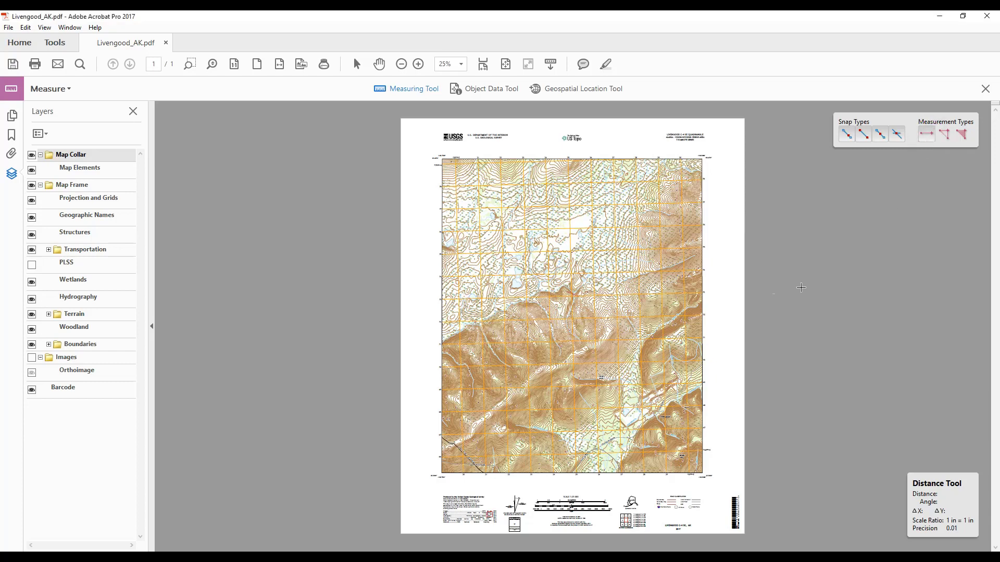
# - Measure a 1.90 mi distance, then draw a 5.03 mi perimeter across the map centre
pyautogui.click(500, 245)
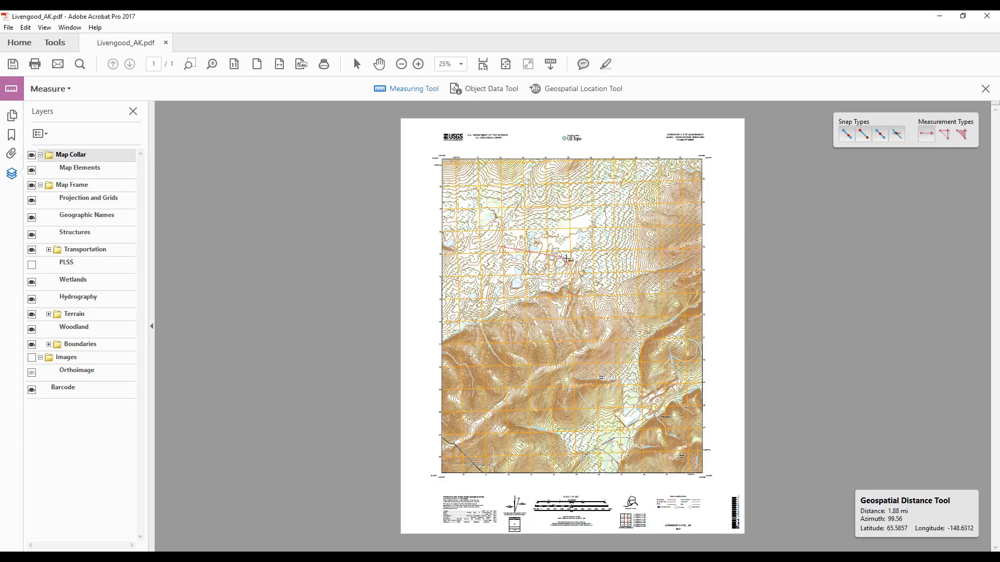
pyautogui.click(567, 258)
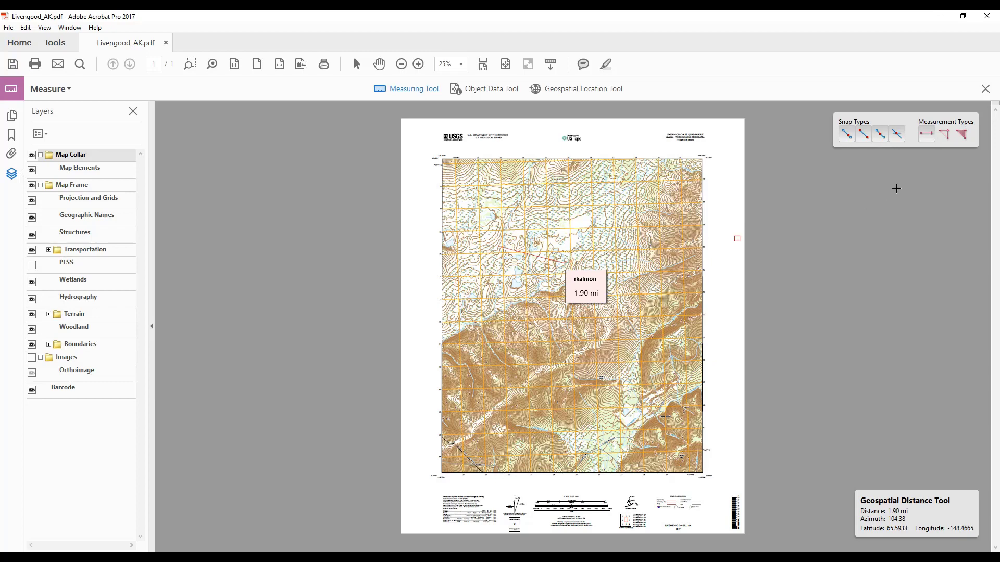
pyautogui.click(945, 135)
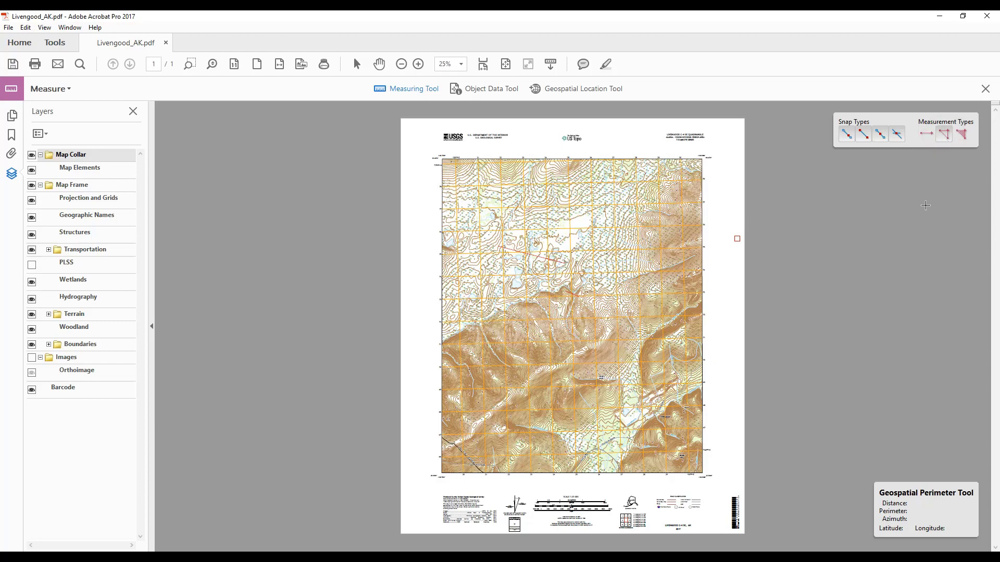
pyautogui.click(481, 275)
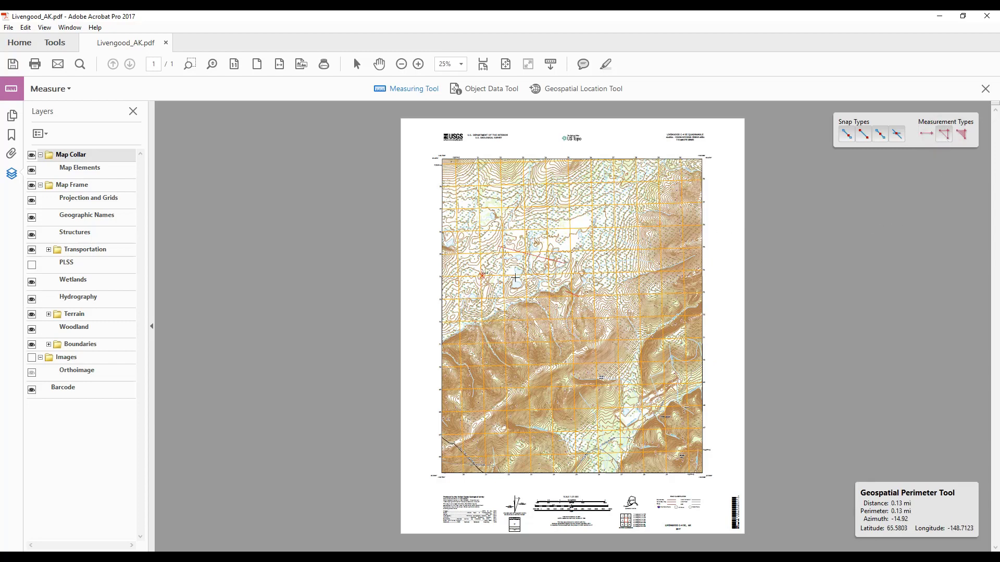
pyautogui.click(542, 284)
pyautogui.click(514, 331)
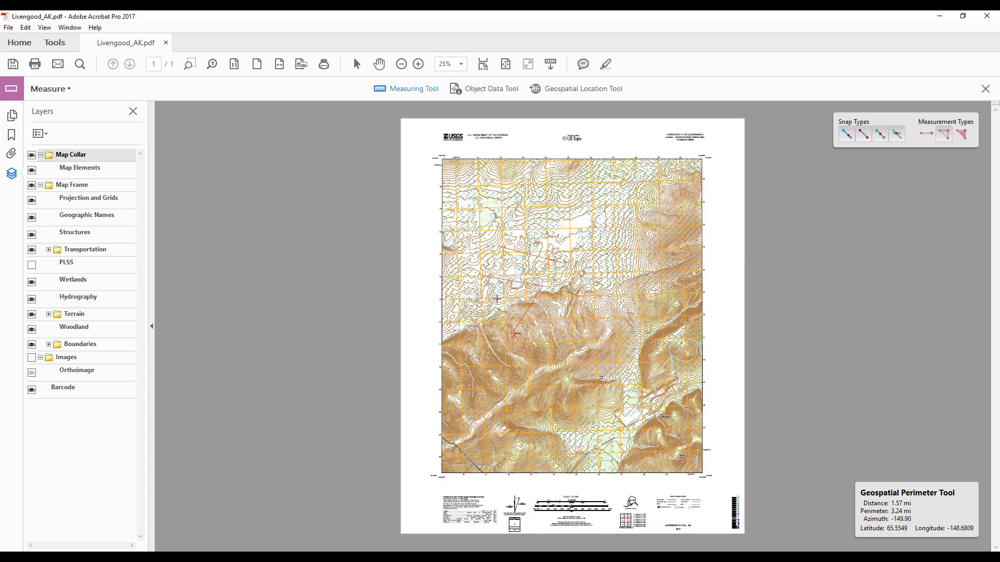
pyautogui.click(481, 275)
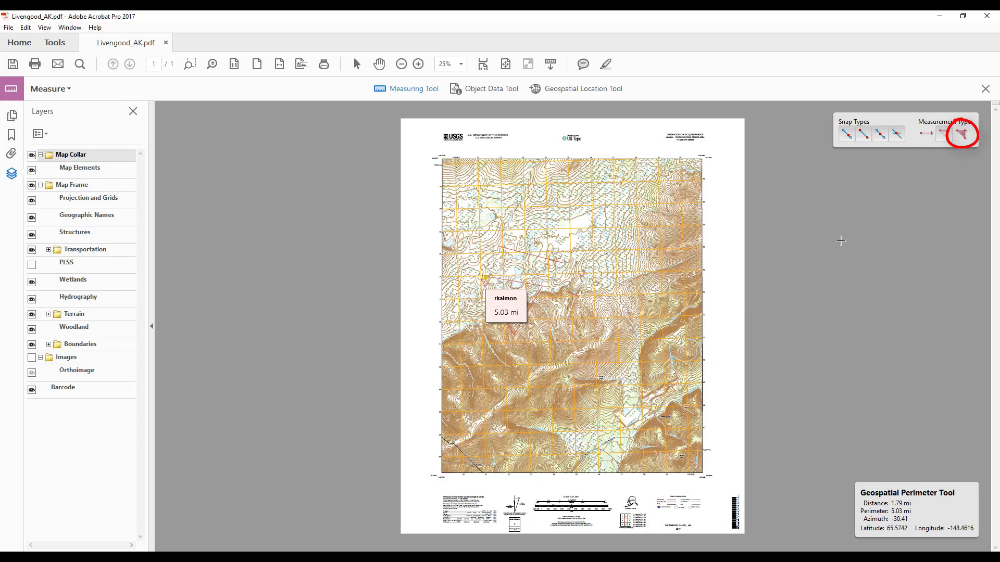
# - Outline a four-corner 2.38 sq mi area on the map's right half, then return to selecting
pyautogui.click(965, 135)
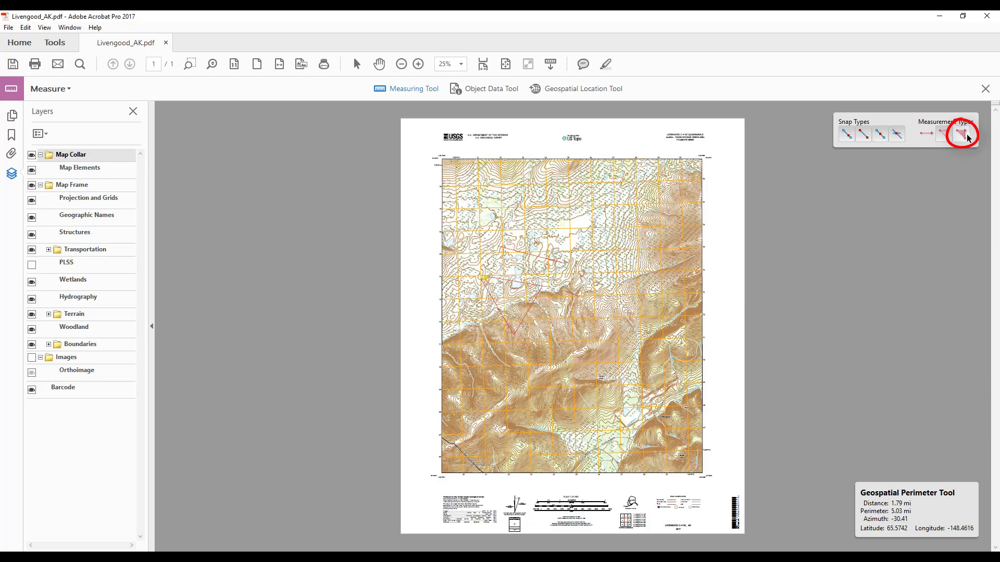
pyautogui.click(606, 263)
pyautogui.click(607, 324)
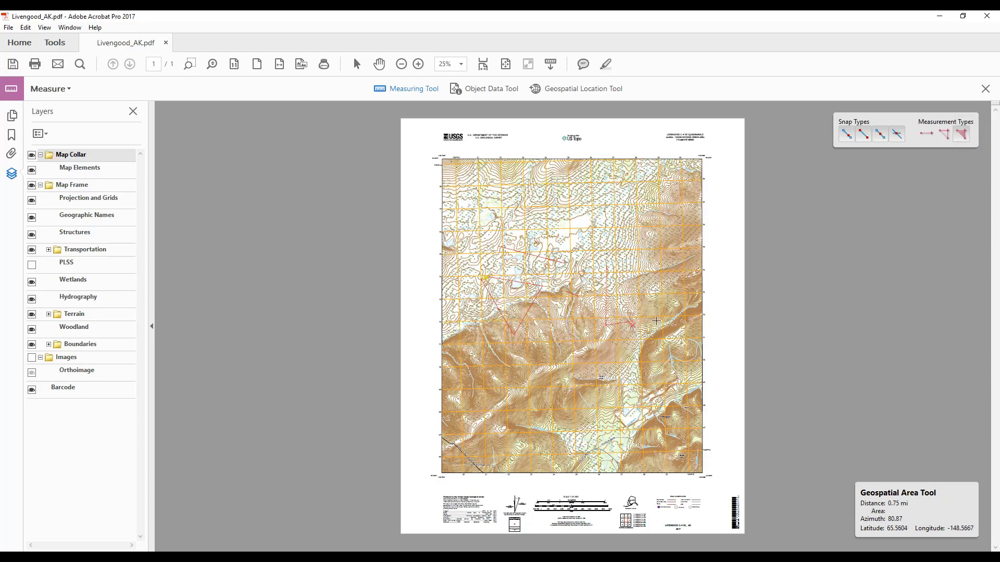
pyautogui.click(663, 323)
pyautogui.click(651, 262)
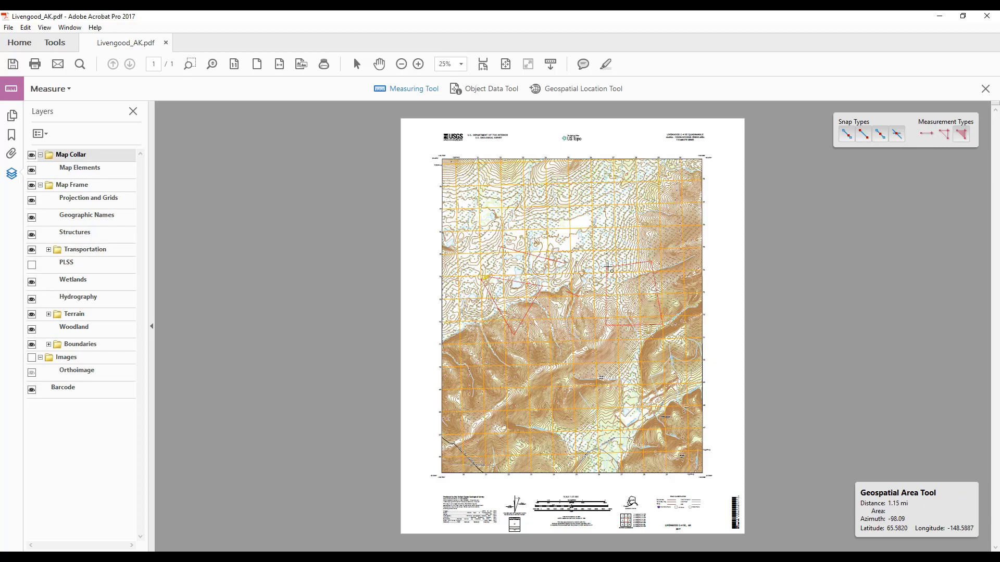
pyautogui.click(608, 264)
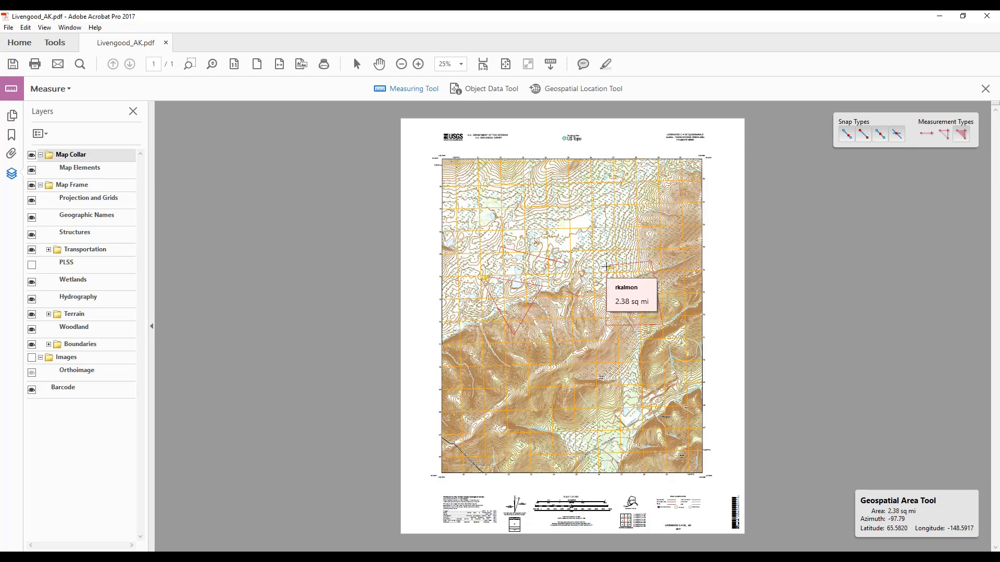
pyautogui.moveTo(606, 289)
pyautogui.click(356, 64)
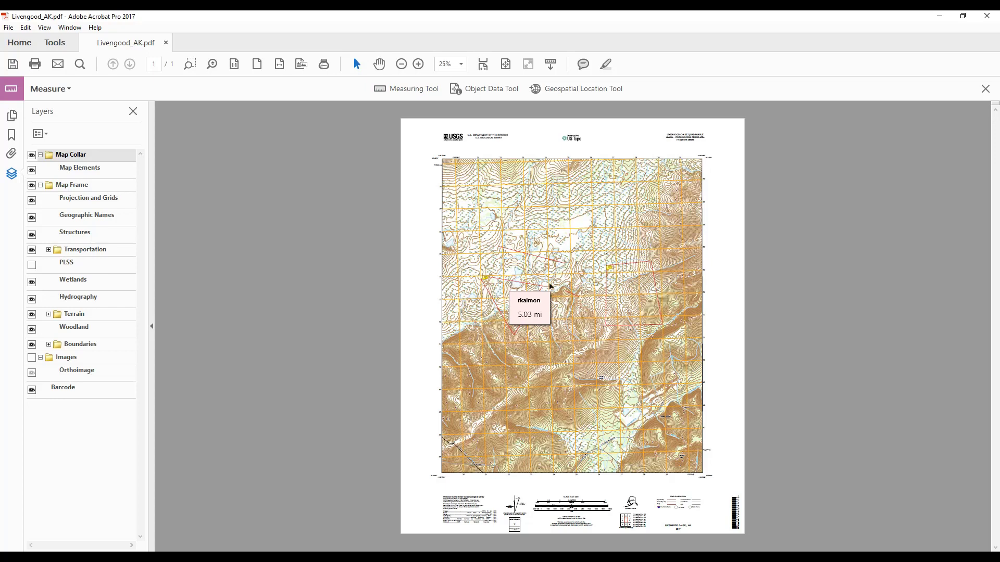
# - Delete the 2.38 sq mi area, 1.90 mi distance and 5.03 mi perimeter markups
pyautogui.rightClick(605, 288)
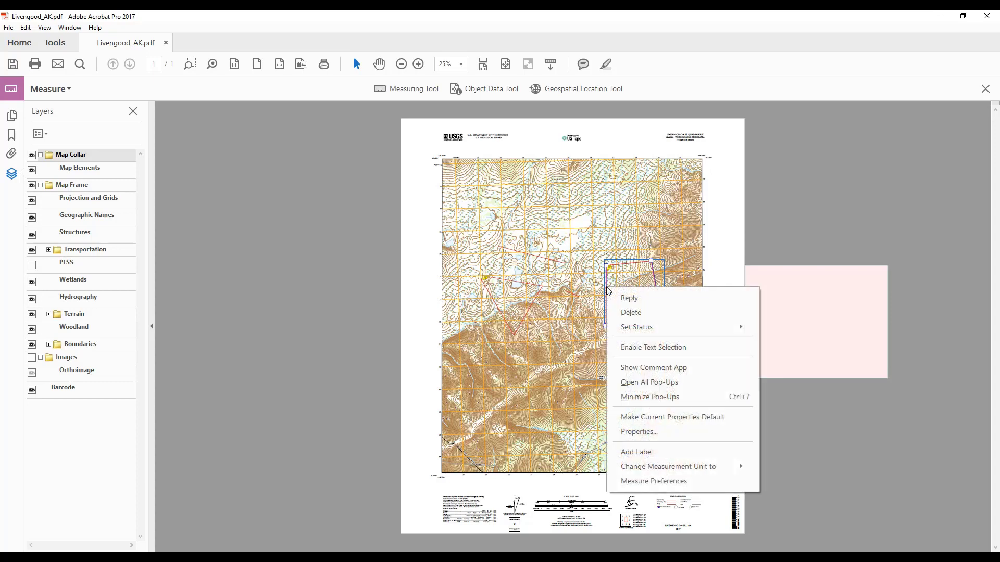
pyautogui.click(620, 312)
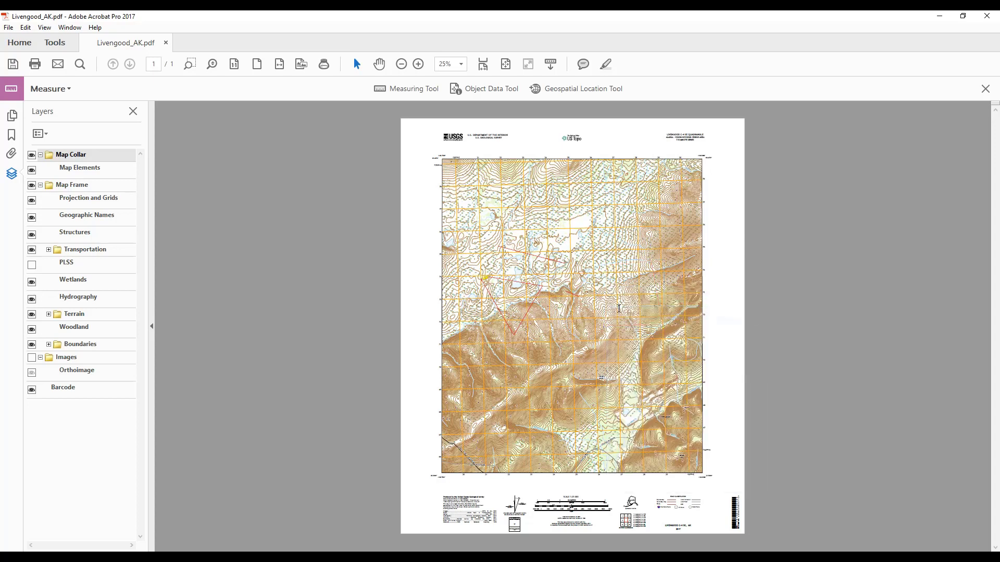
pyautogui.rightClick(548, 263)
pyautogui.click(570, 286)
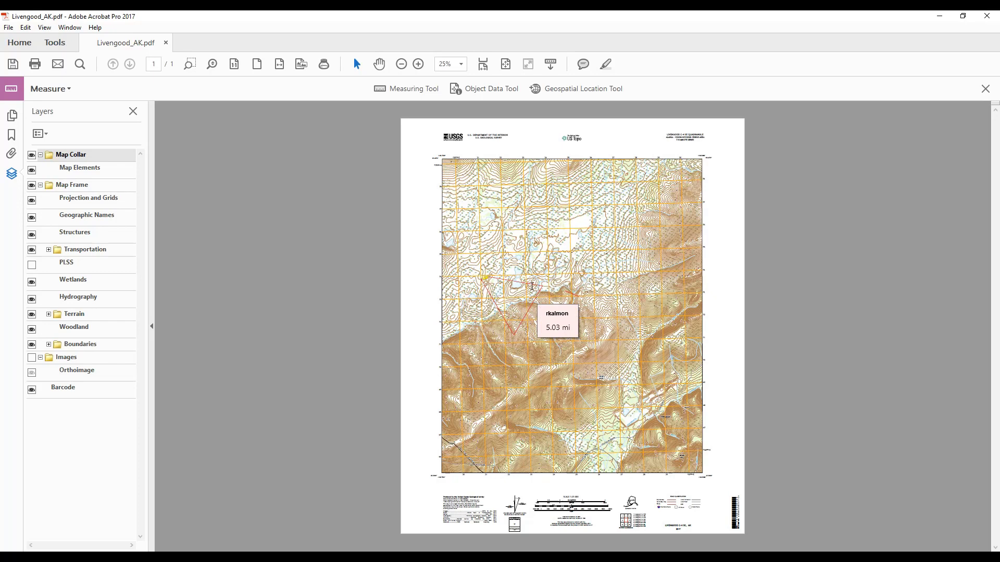
pyautogui.rightClick(531, 286)
pyautogui.click(562, 309)
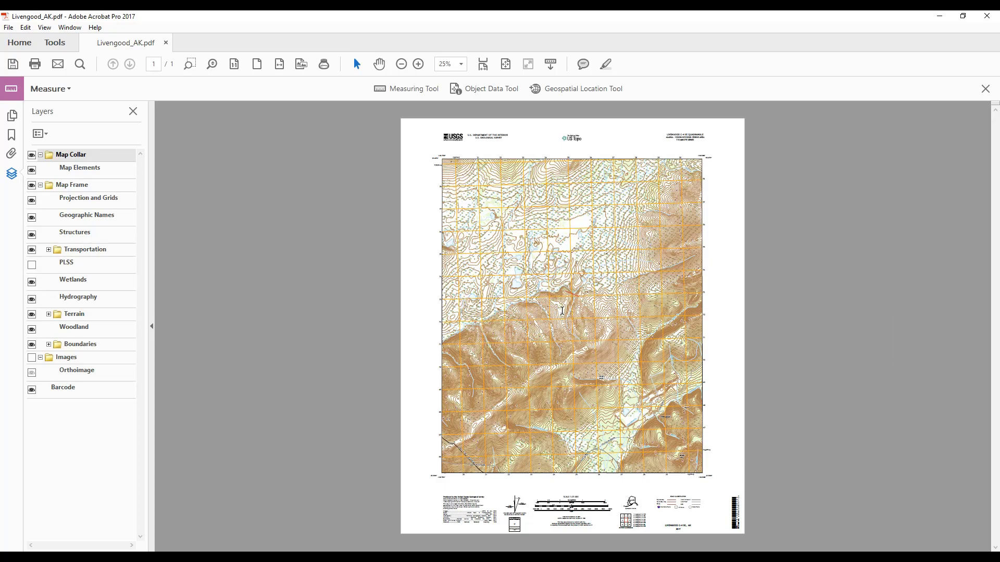
# - Glance at the File menu, dismiss it, and bring up the Edit menu instead
pyautogui.click(9, 27)
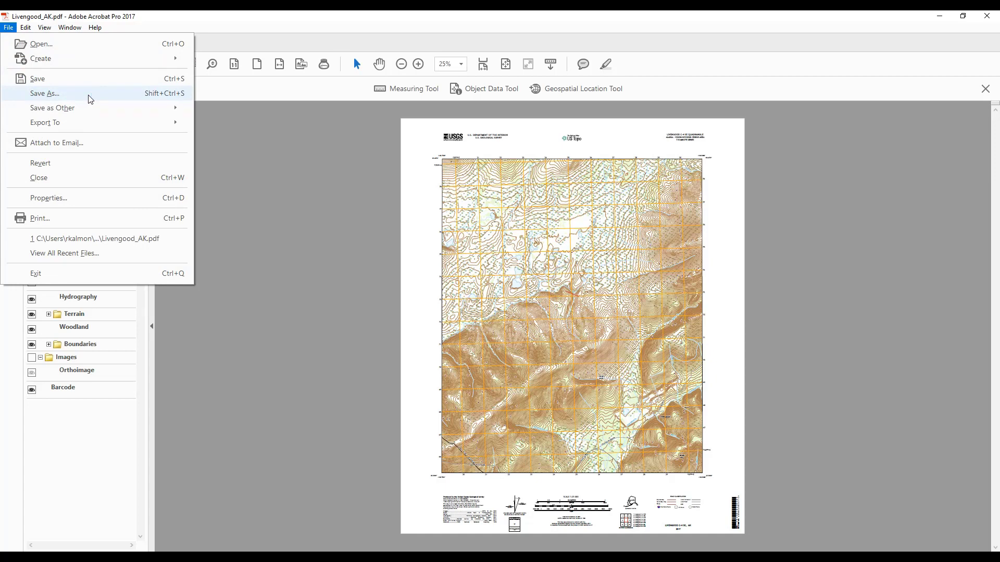
pyautogui.click(230, 149)
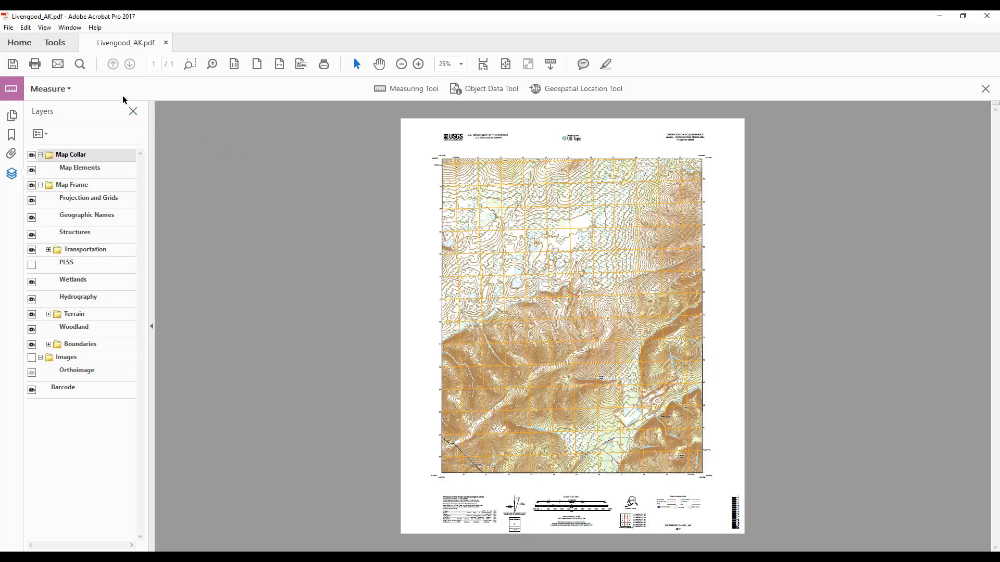
pyautogui.click(27, 30)
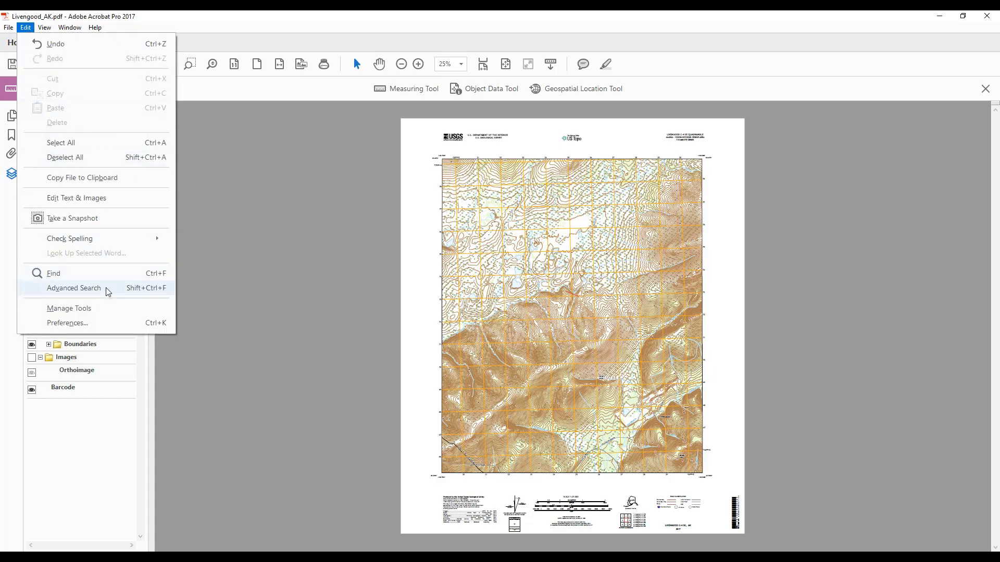
# - In Measuring (Geo) preferences, display latitude and longitude as degrees, minutes, seconds
pyautogui.click(106, 324)
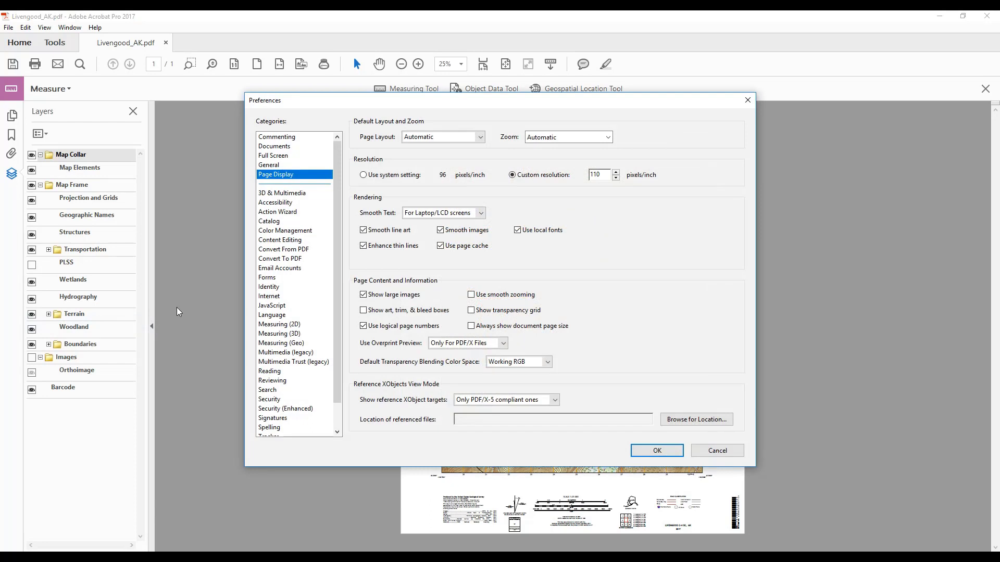
pyautogui.click(271, 343)
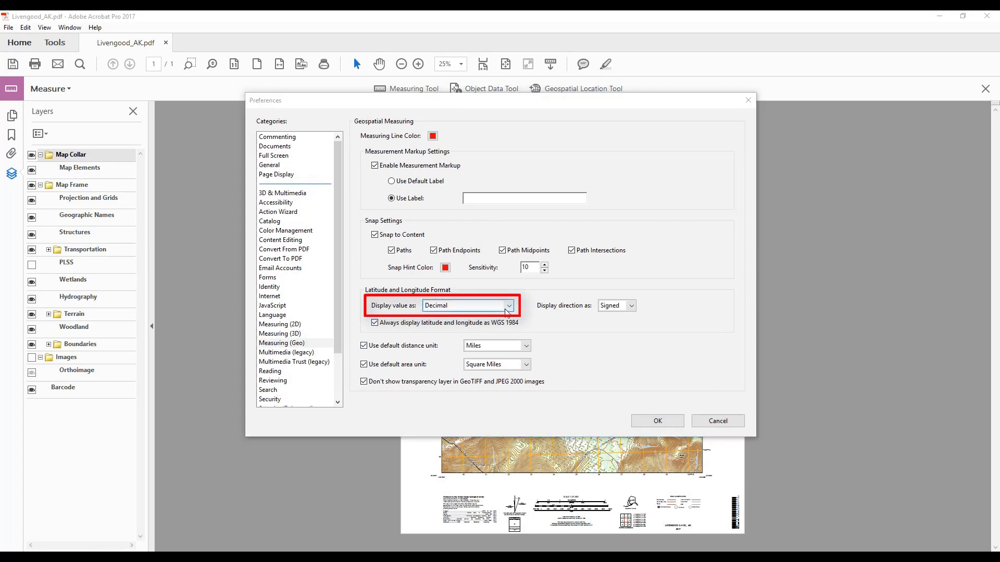
pyautogui.click(506, 307)
pyautogui.click(508, 327)
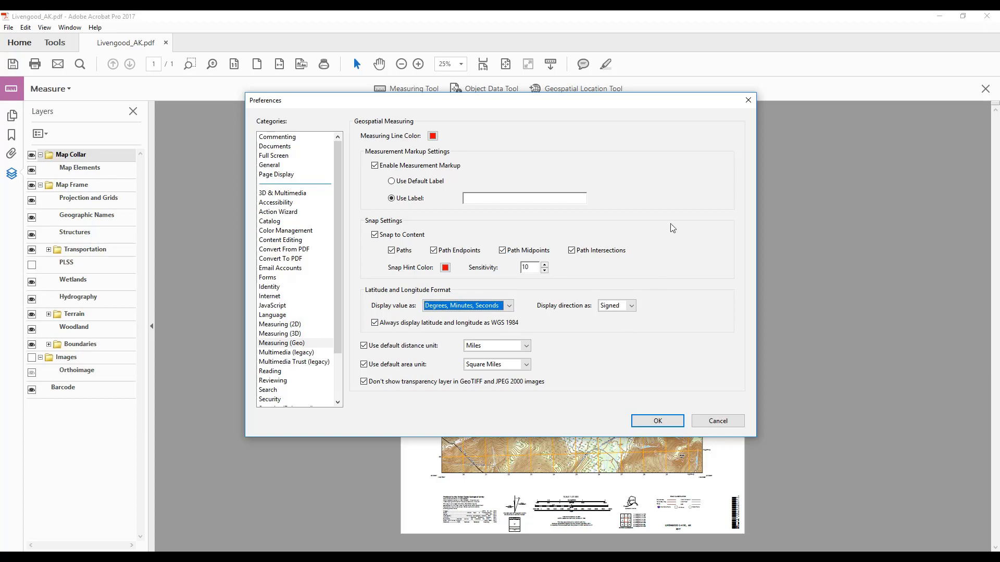
pyautogui.click(747, 102)
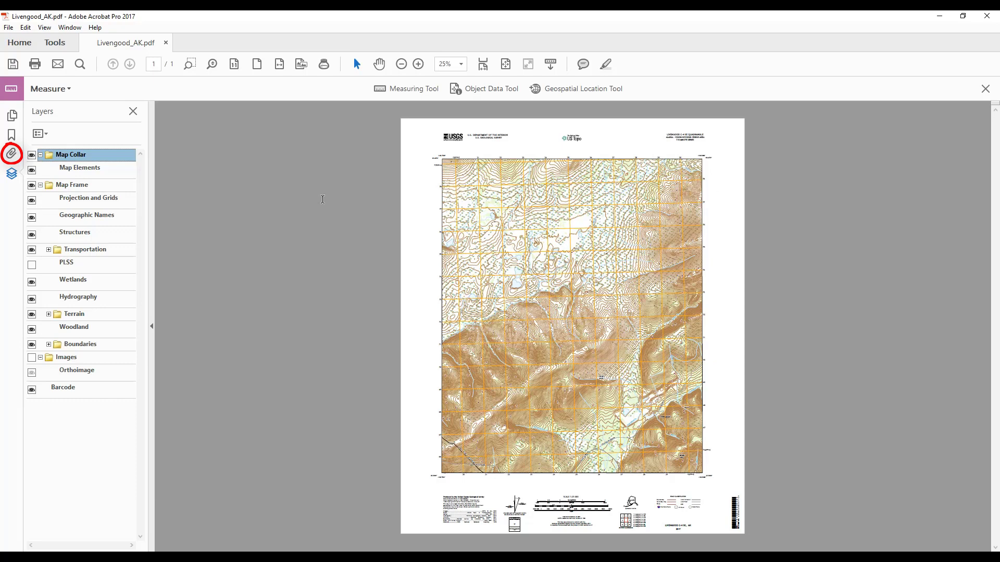
# - List the PDF's attachments and read through the attached XML metadata in a browser, then close it
pyautogui.click(12, 153)
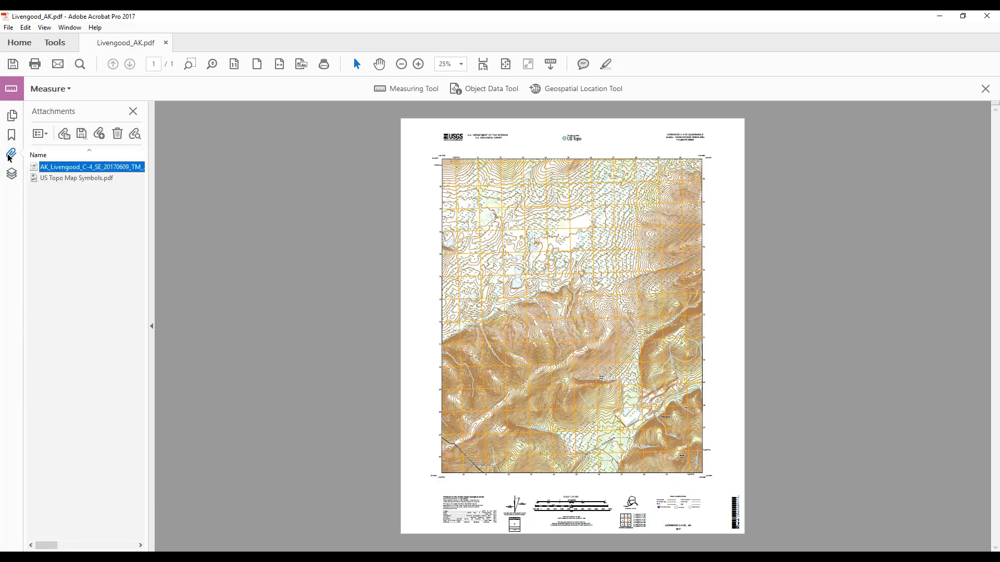
pyautogui.moveTo(92, 167)
pyautogui.doubleClick(73, 167)
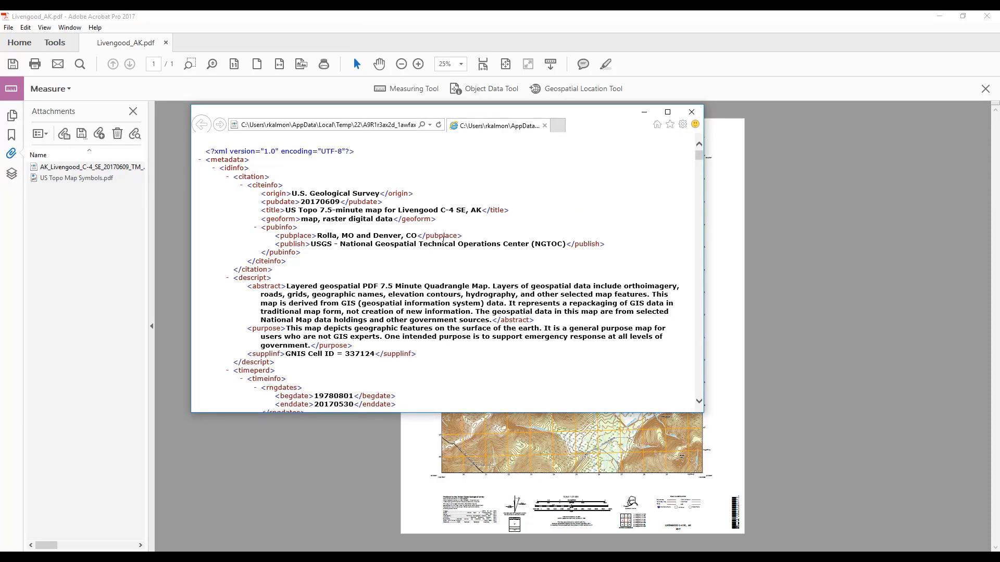
pyautogui.scroll(-3, 444, 247)
pyautogui.scroll(-1, 445, 246)
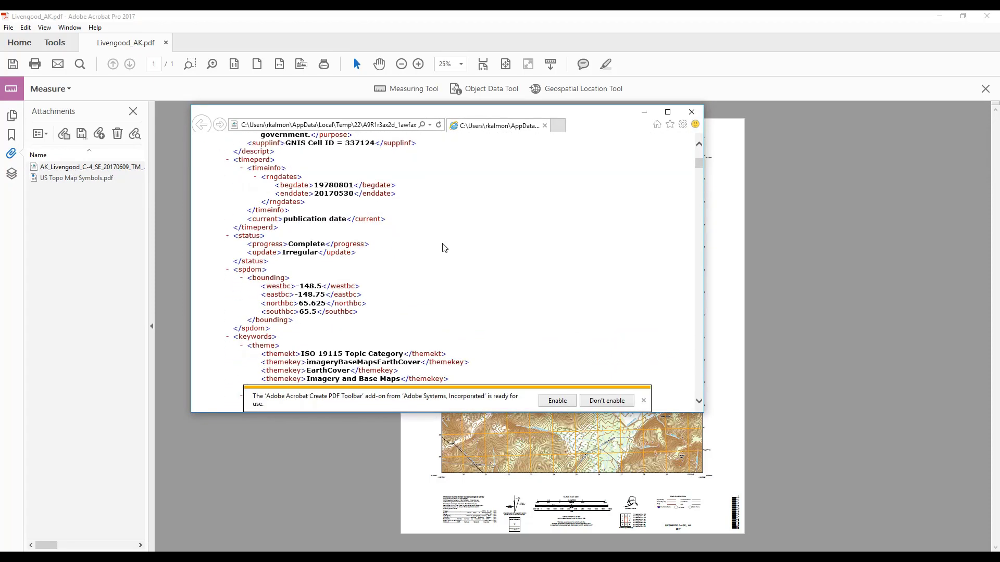
pyautogui.scroll(2, 444, 248)
pyautogui.scroll(2, 444, 248)
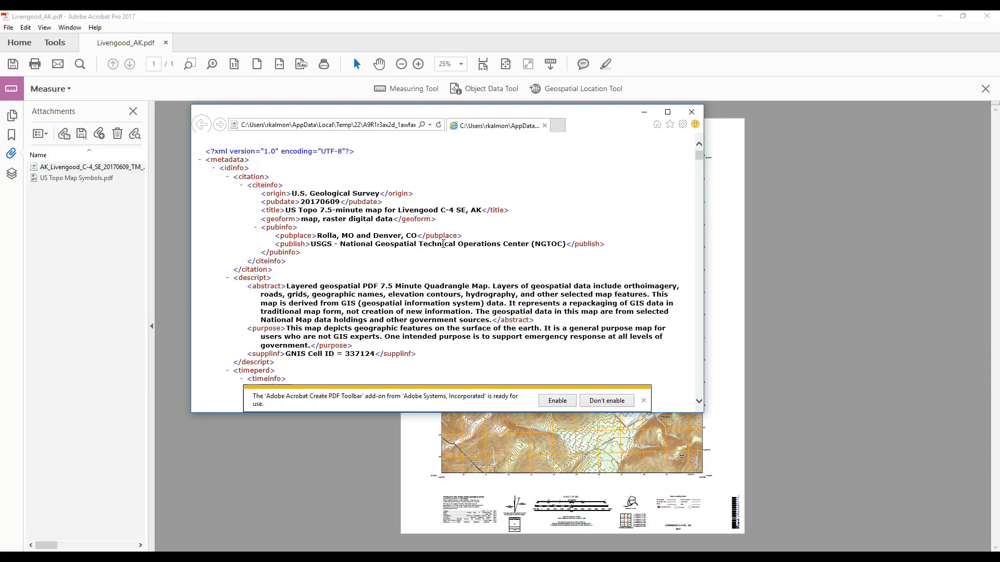
pyautogui.click(693, 115)
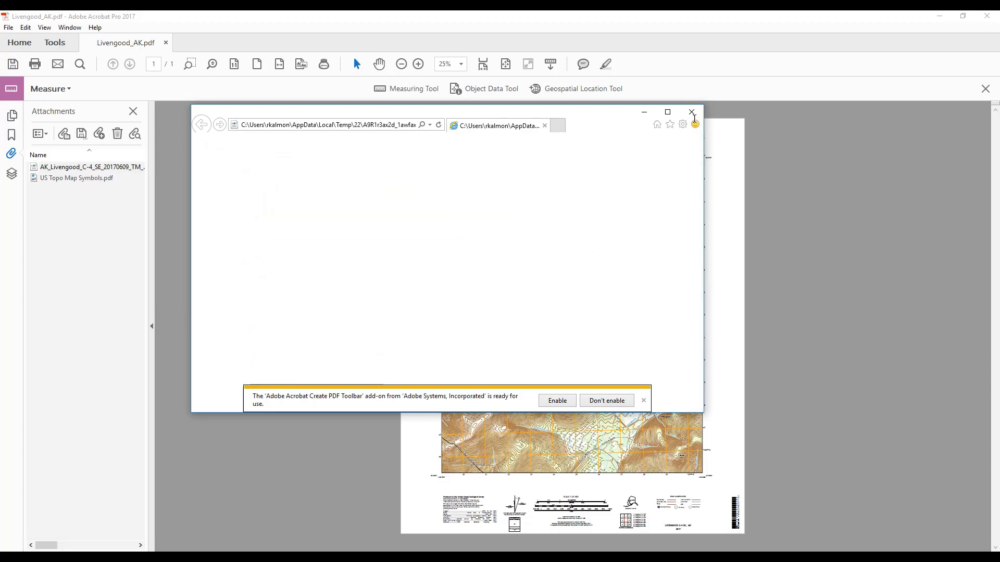